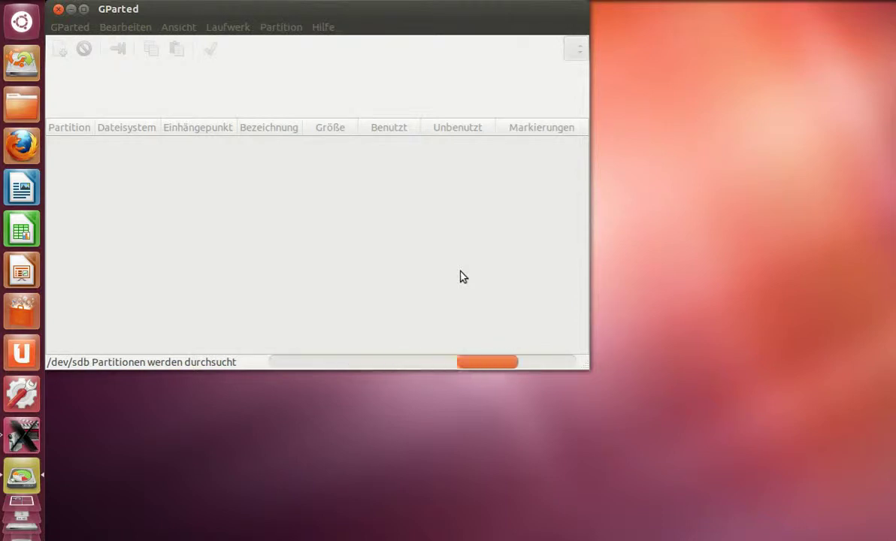
Switch to the drive /dev/sdb, unmount its fat32 partition /dev/sdb1 and delete that partition
left_click(514, 49)
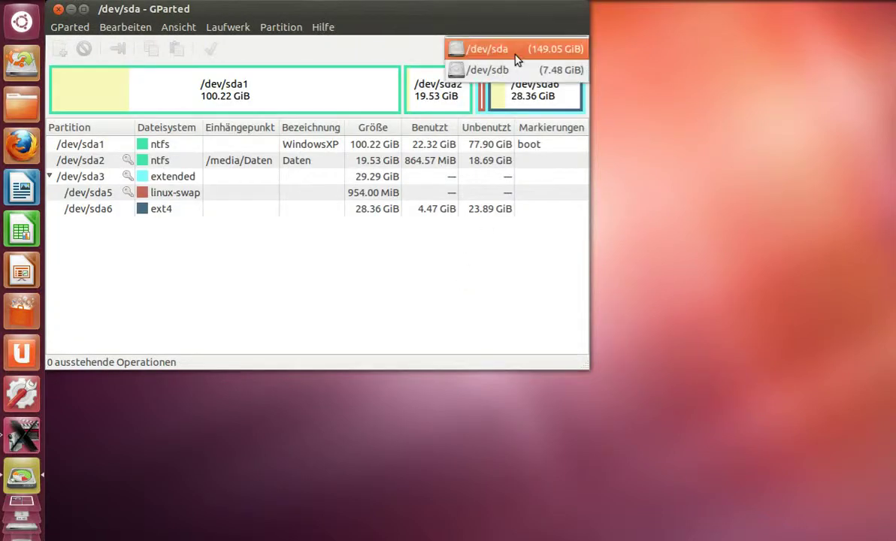
left_click(516, 68)
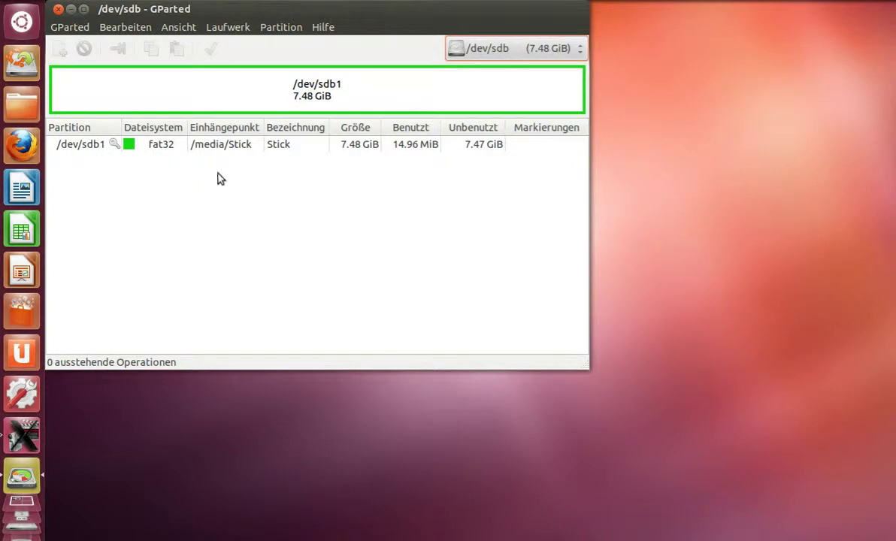
right_click(116, 149)
left_click(150, 272)
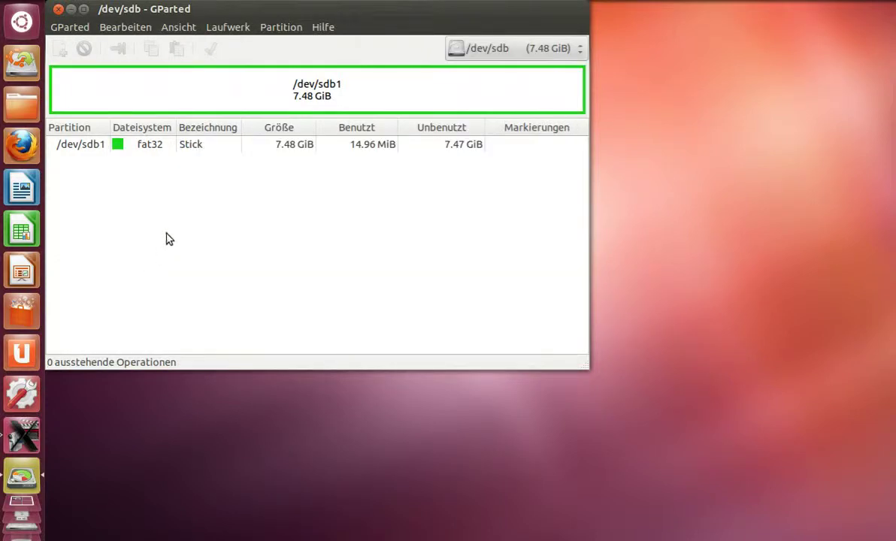
right_click(193, 148)
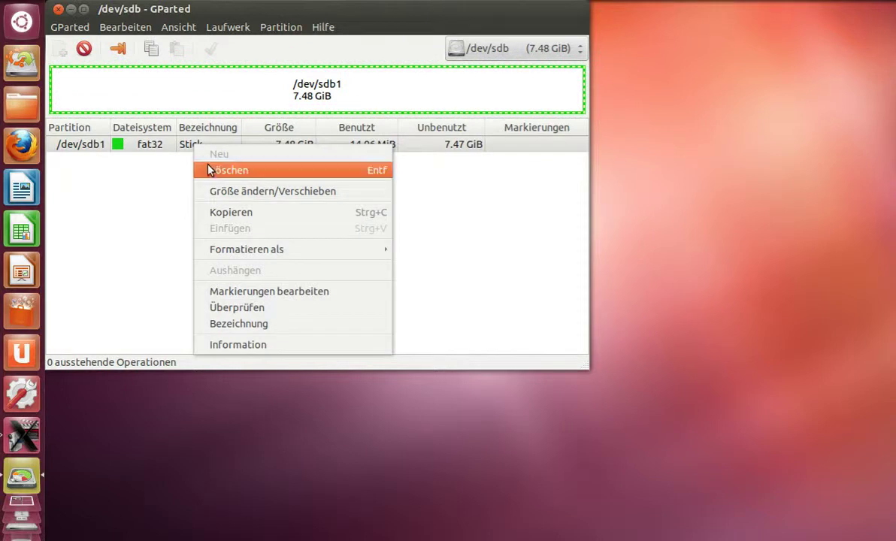
left_click(210, 172)
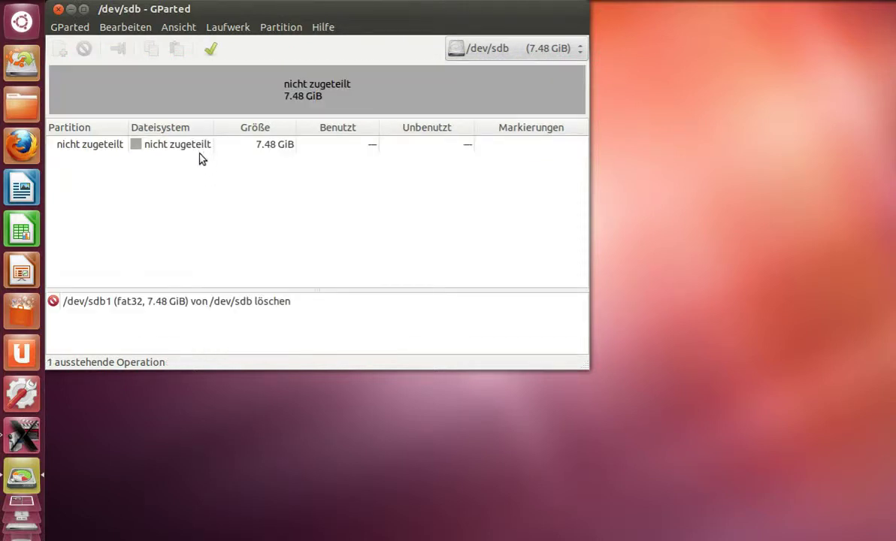
Add a 50 MiB primary ext2 partition labelled "boot" in the unallocated space of /dev/sdb
right_click(200, 150)
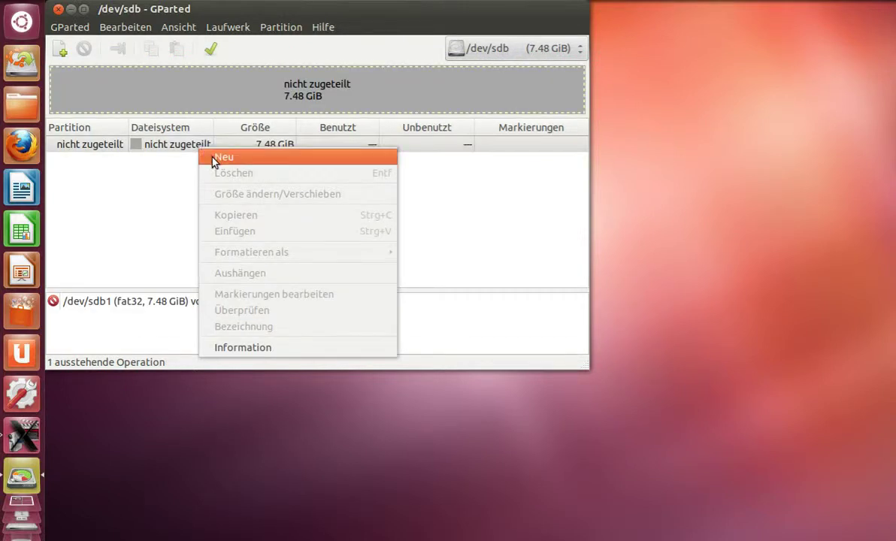
left_click(220, 158)
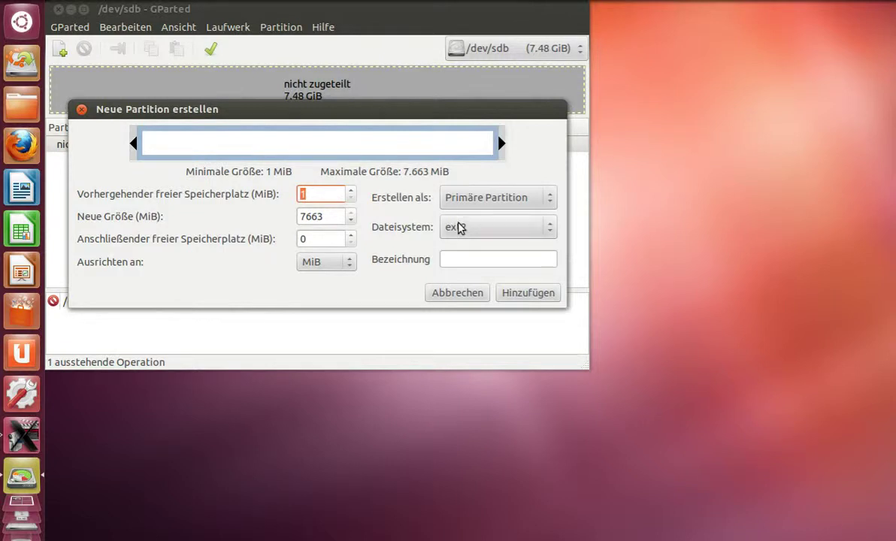
key("Tab")
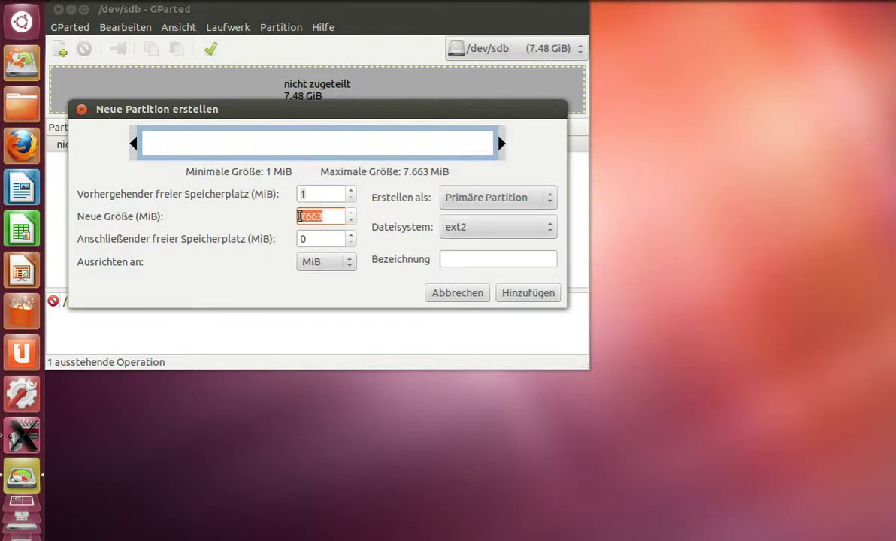
type("50")
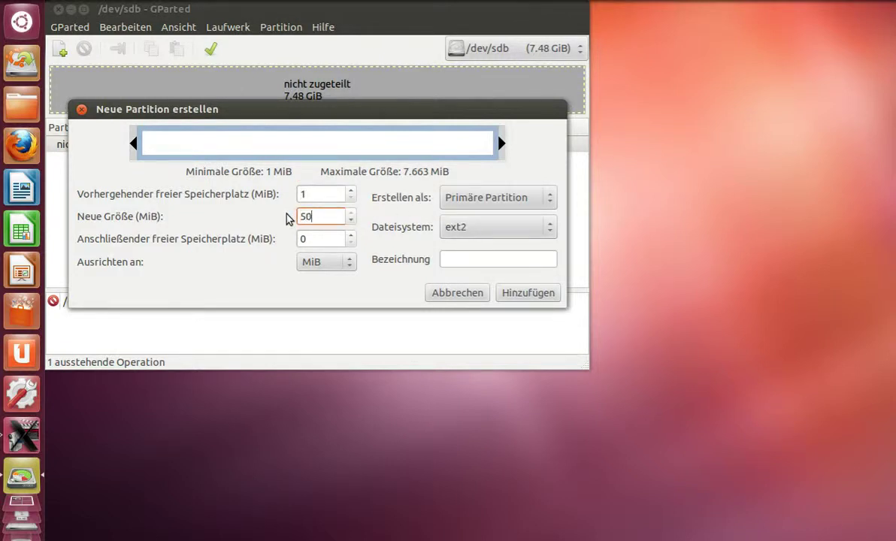
left_click(455, 261)
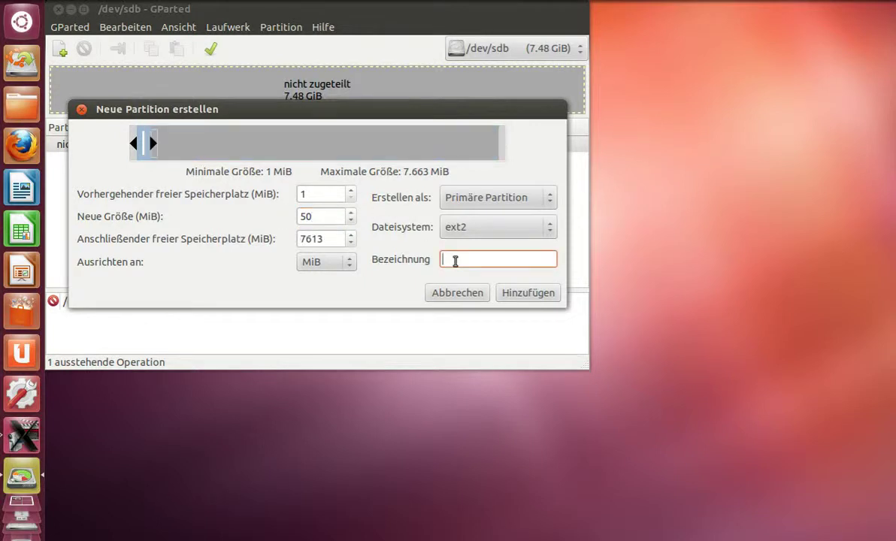
left_click(524, 298)
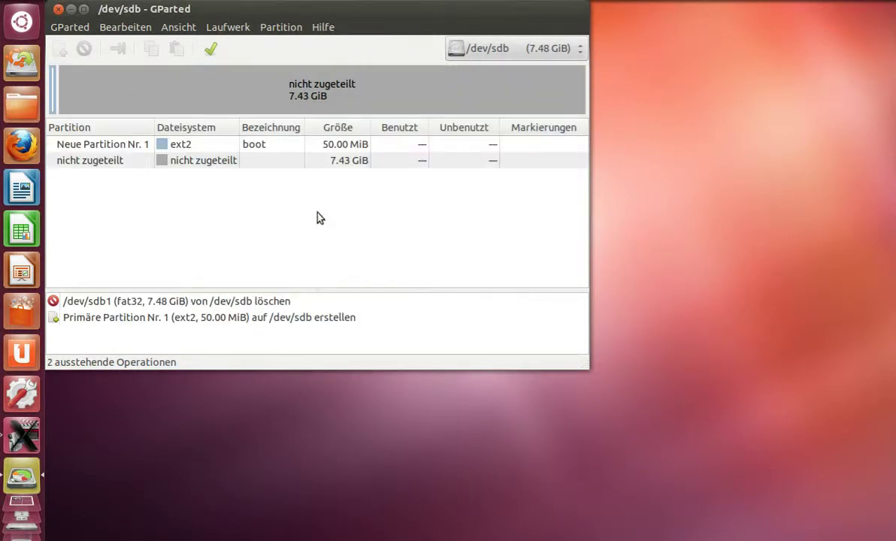
Add a 3000 MiB primary ext3 partition labelled "root" in the remaining unallocated space
right_click(220, 166)
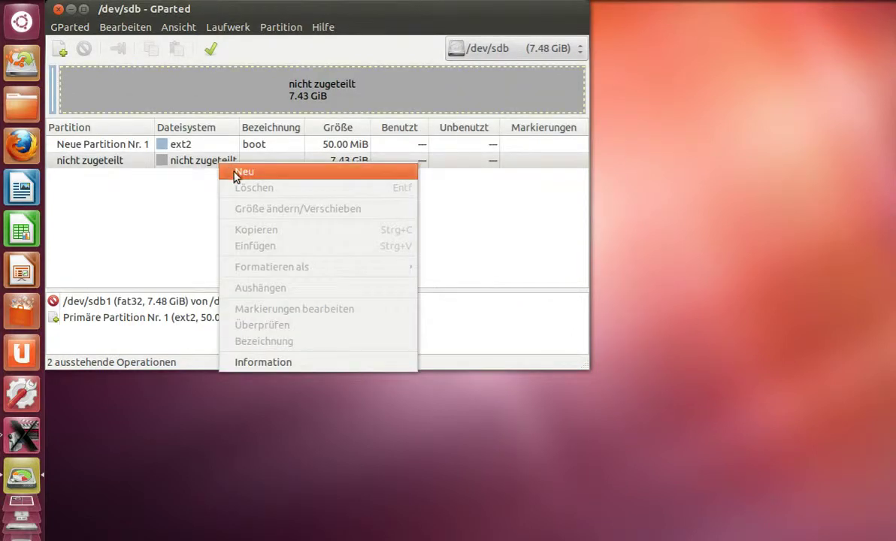
left_click(234, 174)
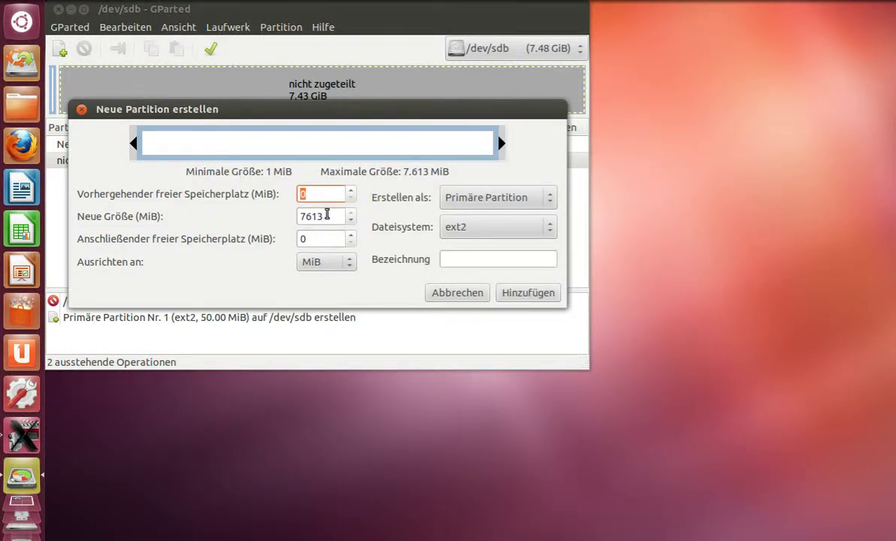
key("Tab")
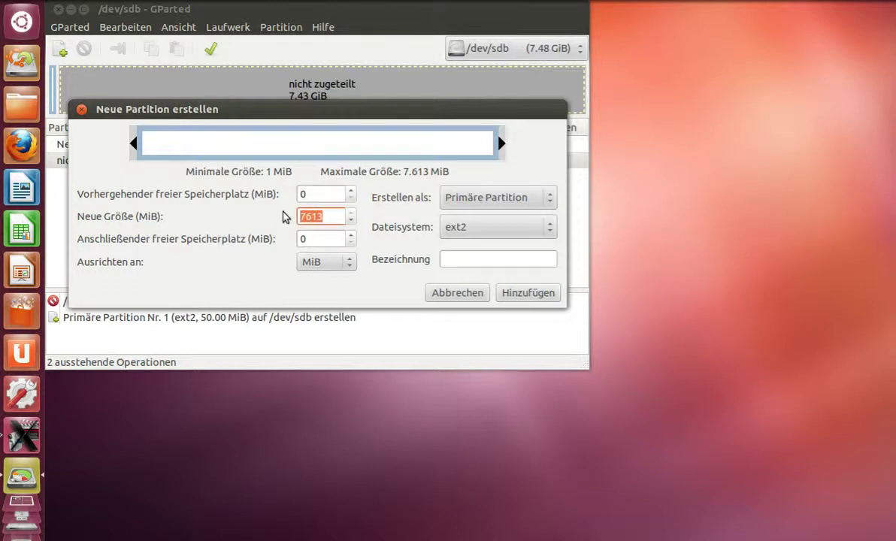
type("3000")
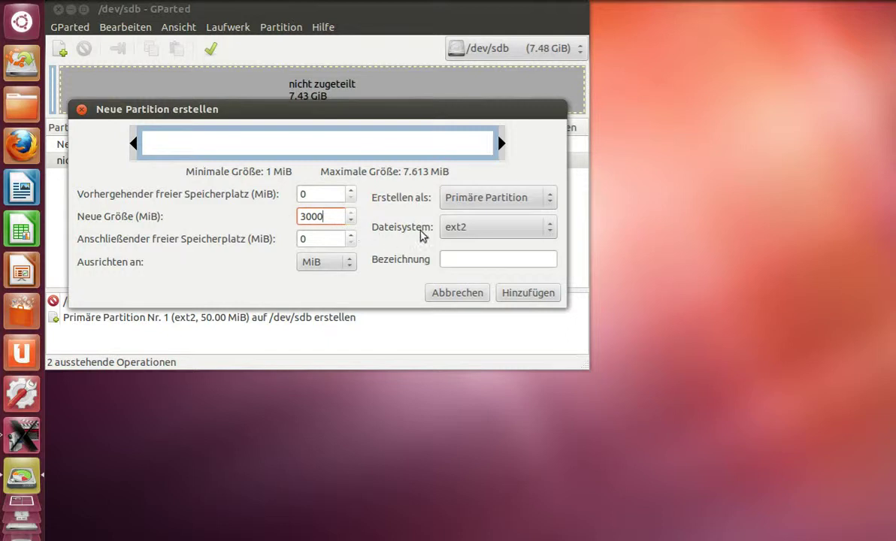
left_click(450, 227)
left_click(466, 242)
left_click(463, 259)
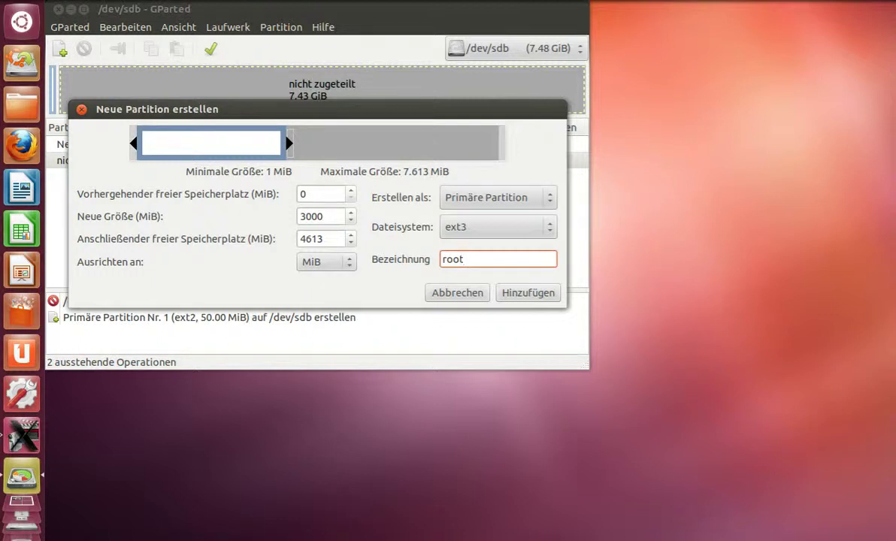
left_click(516, 299)
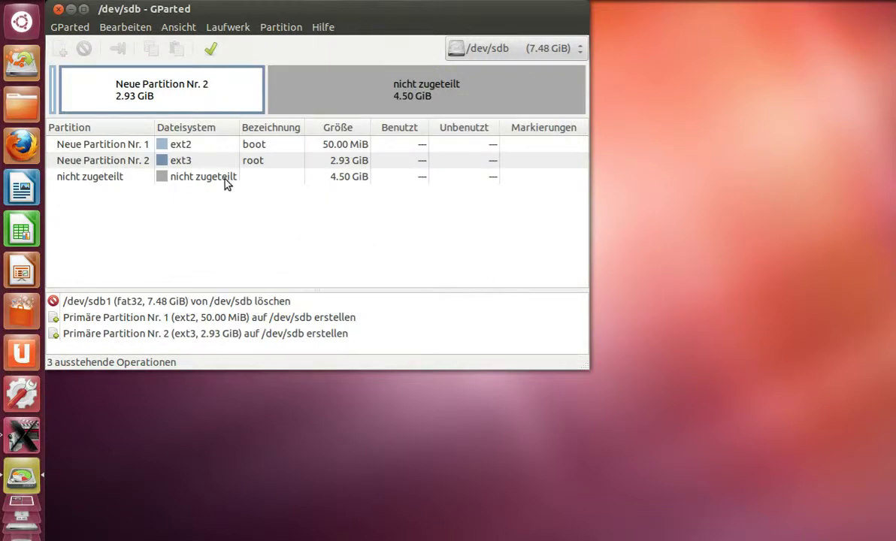
Add an extended partition that fills all the unallocated space behind the root partition
right_click(224, 179)
left_click(234, 193)
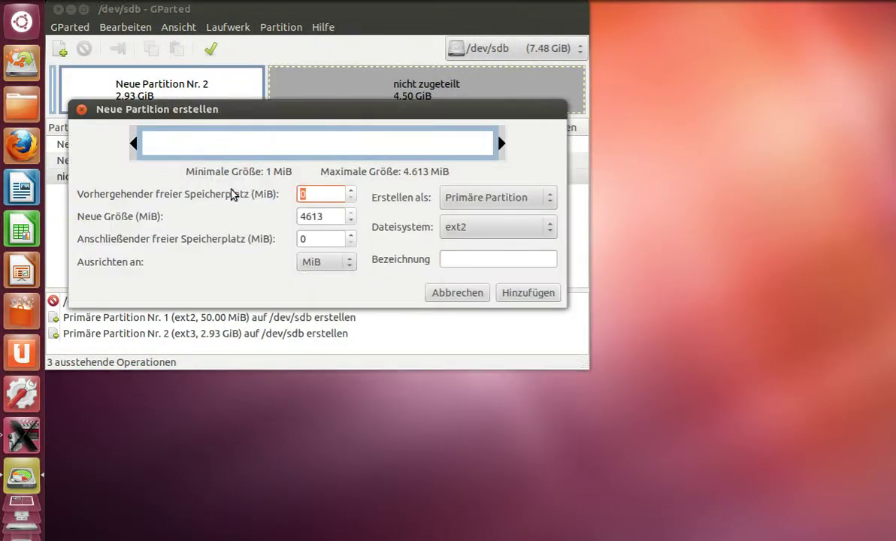
left_click(493, 203)
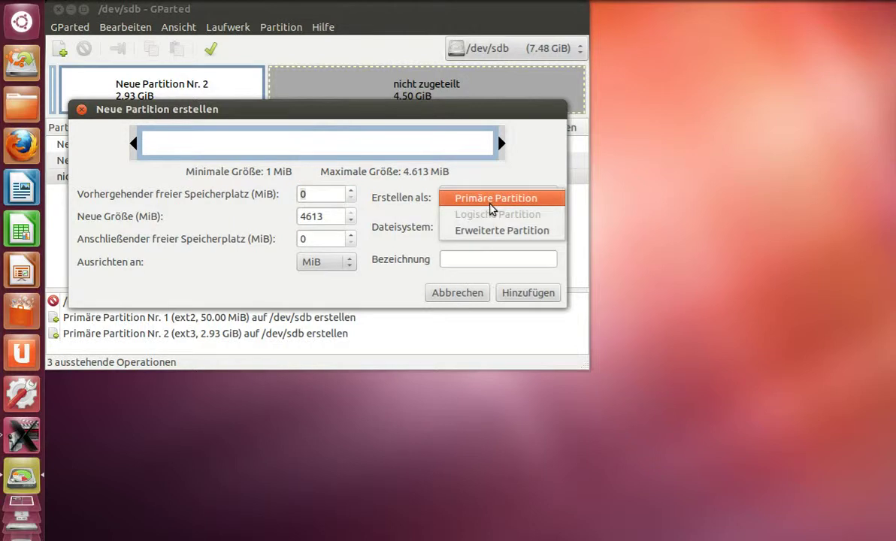
left_click(489, 231)
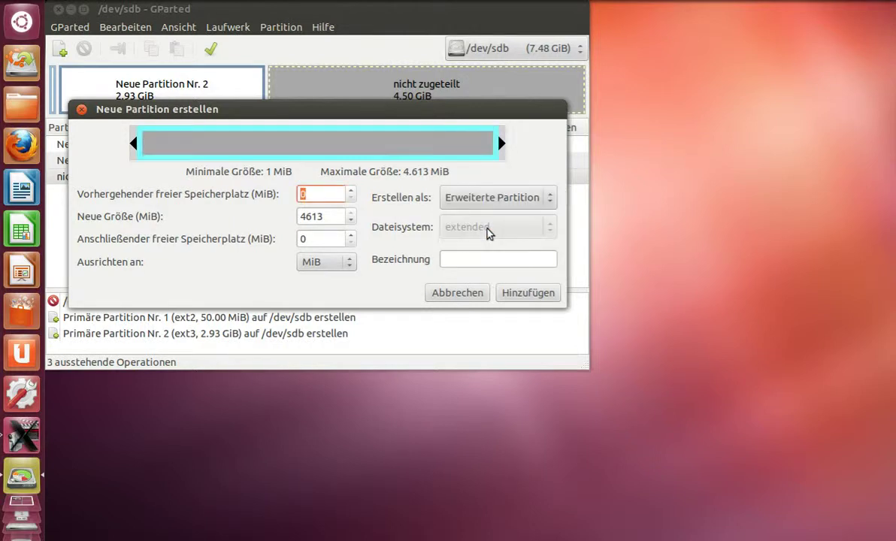
left_click(512, 295)
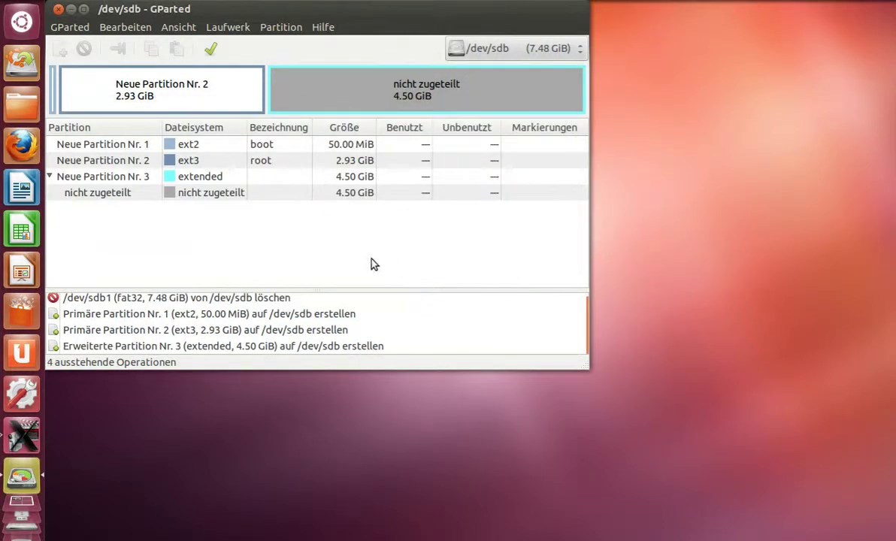
Add a 100 MiB logical linux-swap partition inside the extended partition
right_click(234, 194)
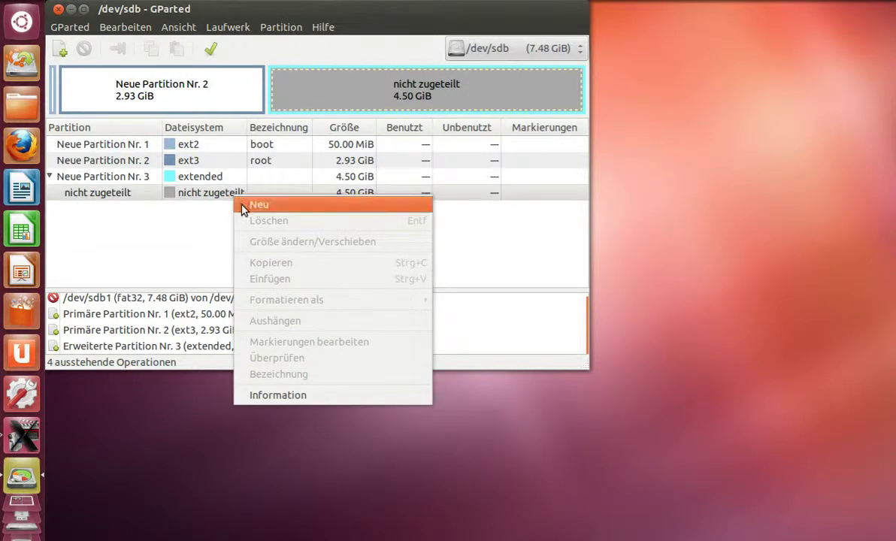
left_click(255, 206)
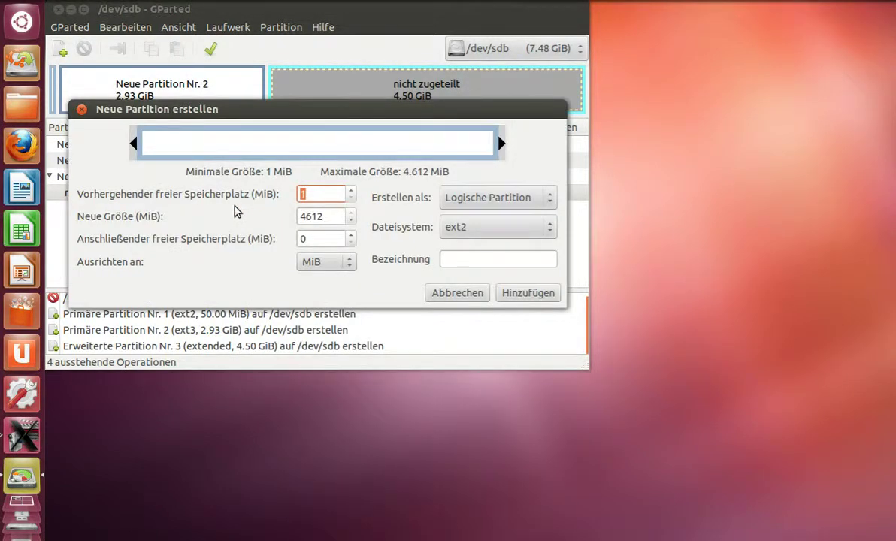
left_click(326, 217)
left_click_drag(326, 218, 288, 216)
type("100")
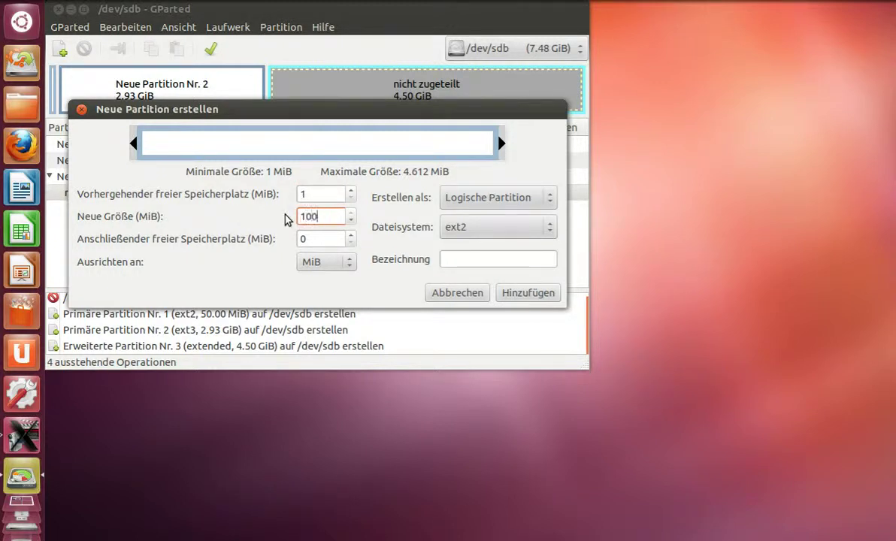
left_click(460, 223)
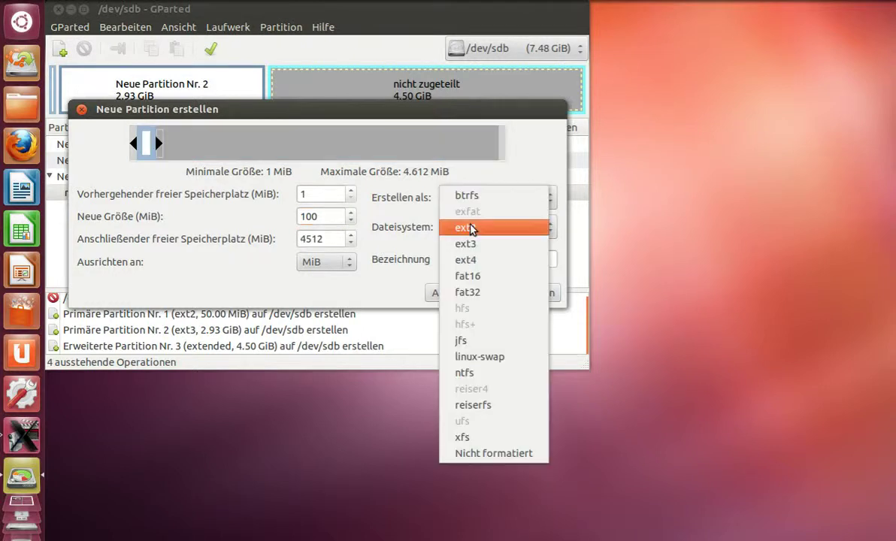
left_click(470, 358)
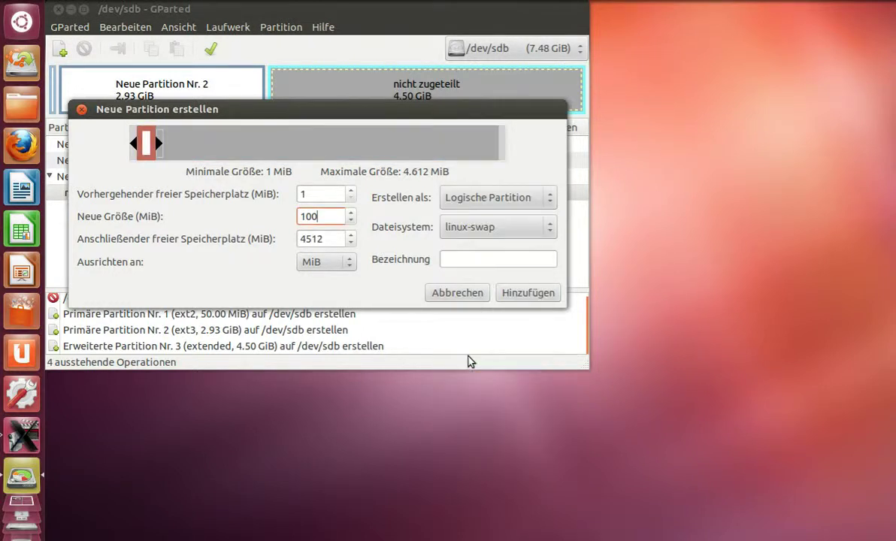
left_click(510, 296)
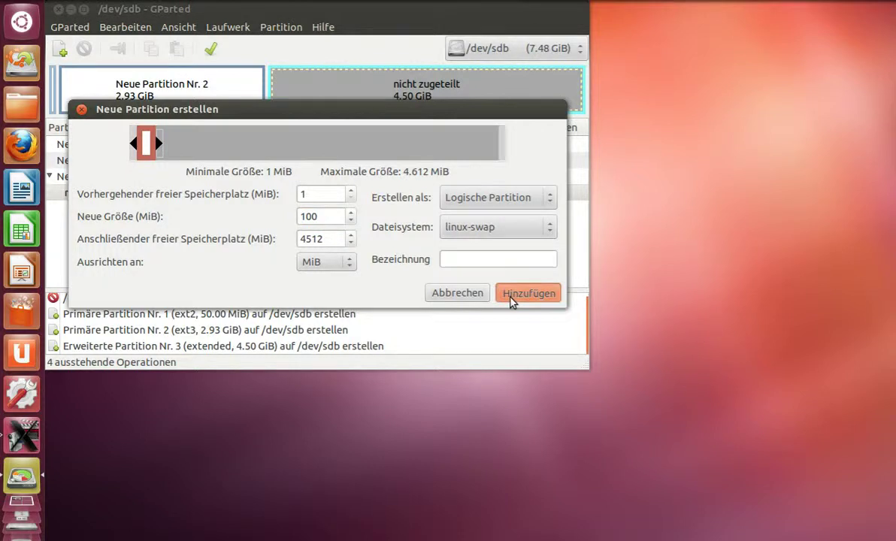
Add a logical ext3 partition labelled "home" using the rest of the extended partition's space
right_click(217, 211)
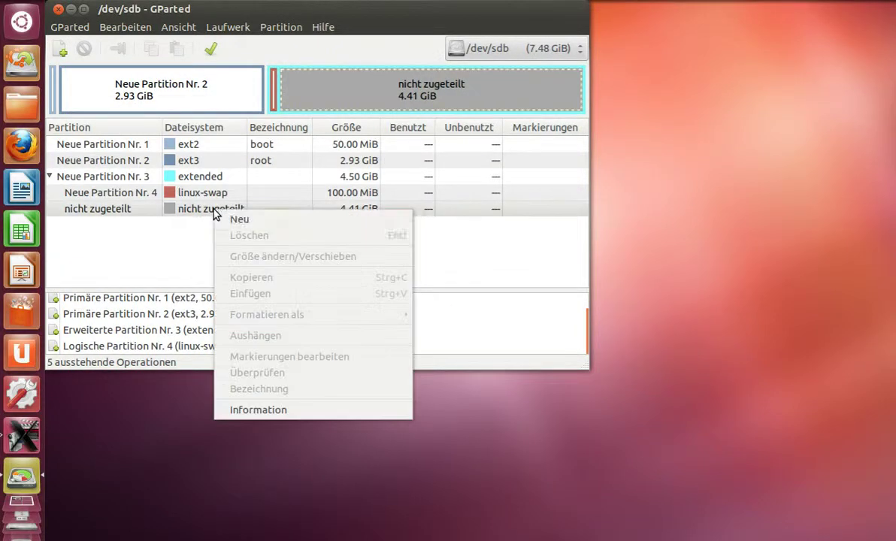
left_click(230, 223)
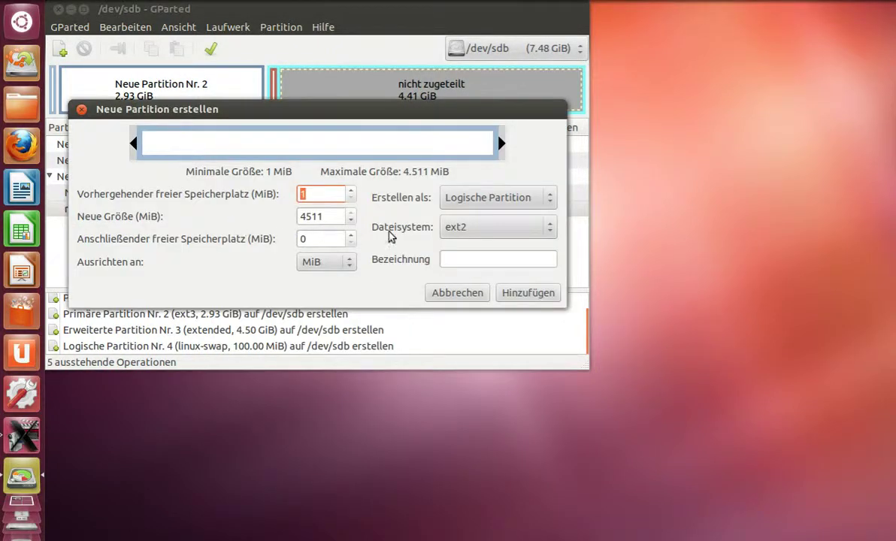
left_click(454, 234)
left_click(464, 249)
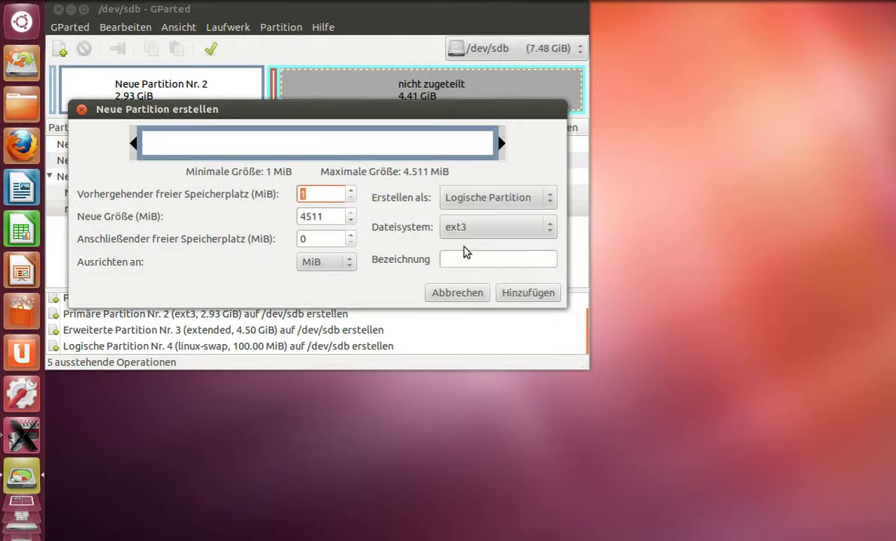
left_click(464, 259)
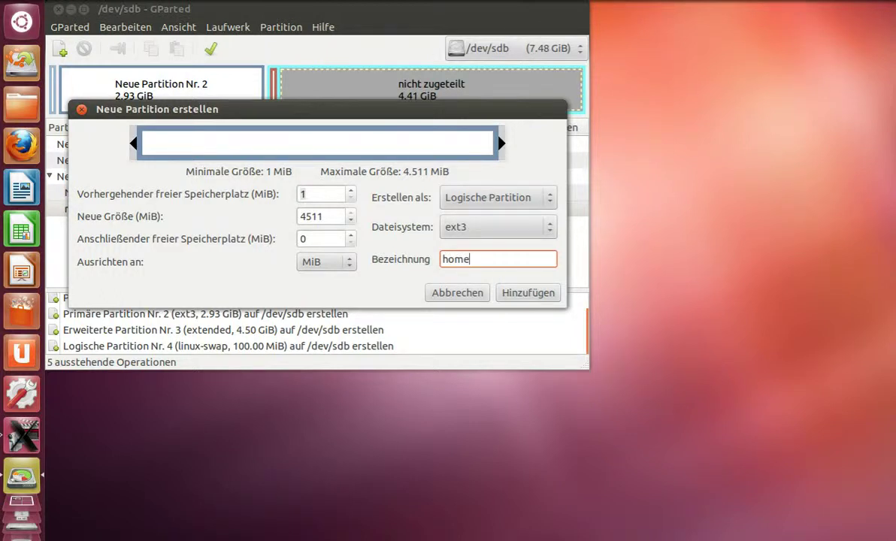
left_click(536, 294)
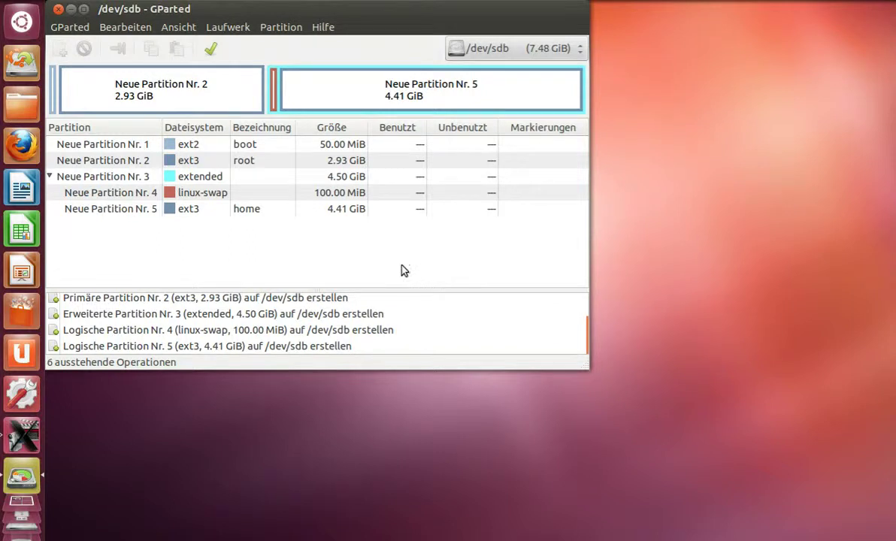
Apply all pending partition operations to /dev/sdb and close the progress dialog once they complete
left_click(210, 50)
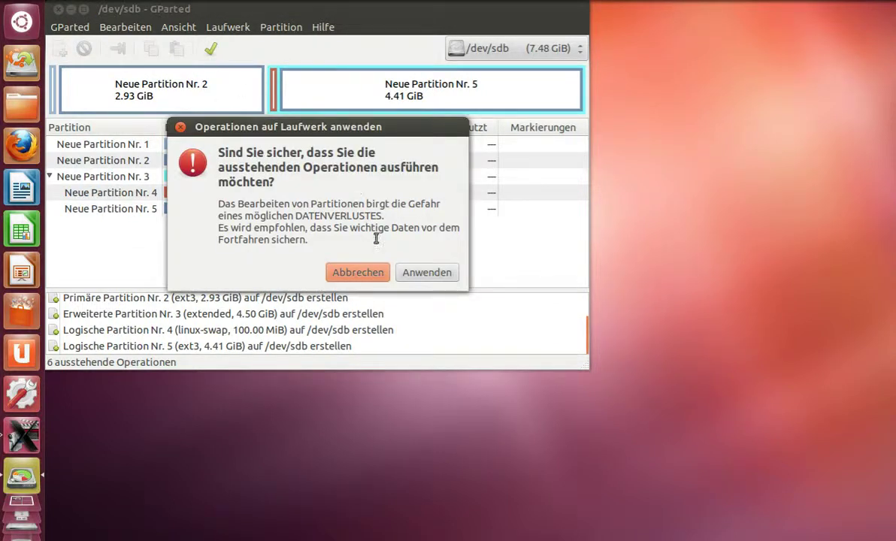
left_click(419, 276)
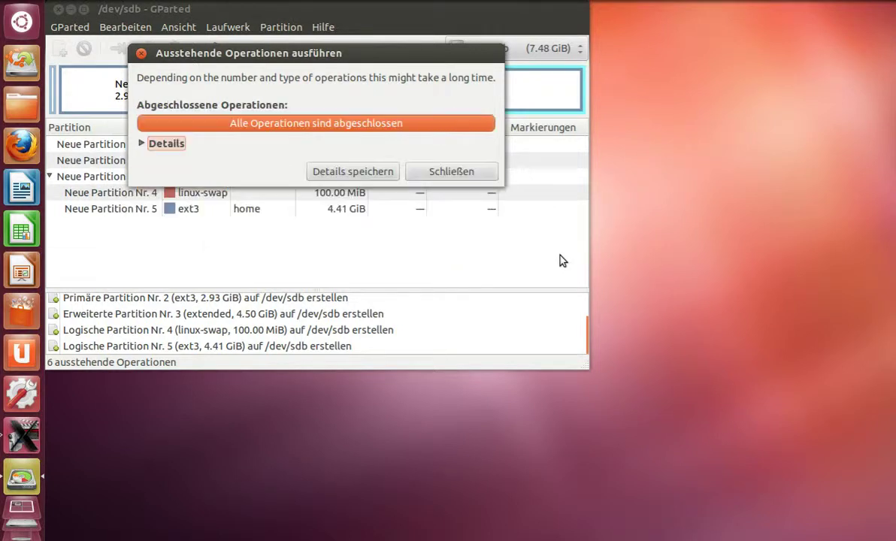
left_click(461, 183)
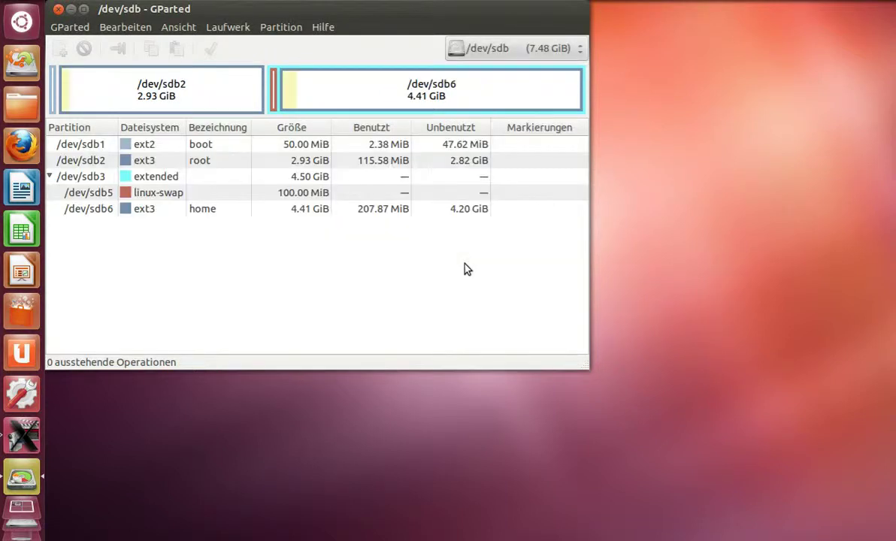
Set the boot flag on the partition /dev/sdb1 and close the flags dialog
right_click(234, 145)
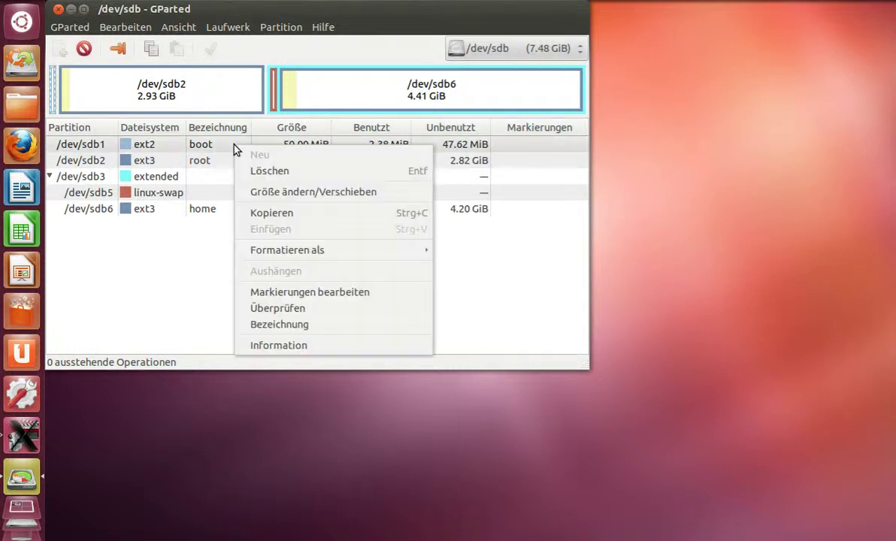
left_click(287, 296)
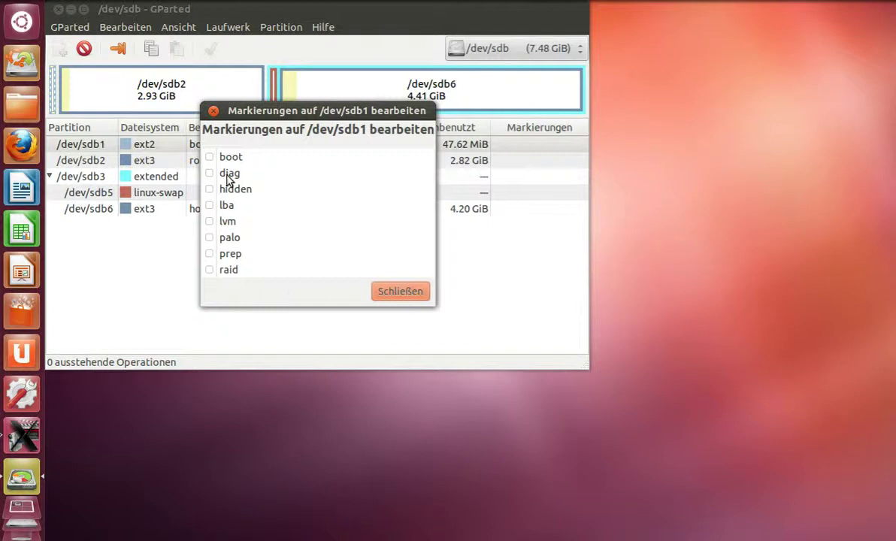
left_click(210, 158)
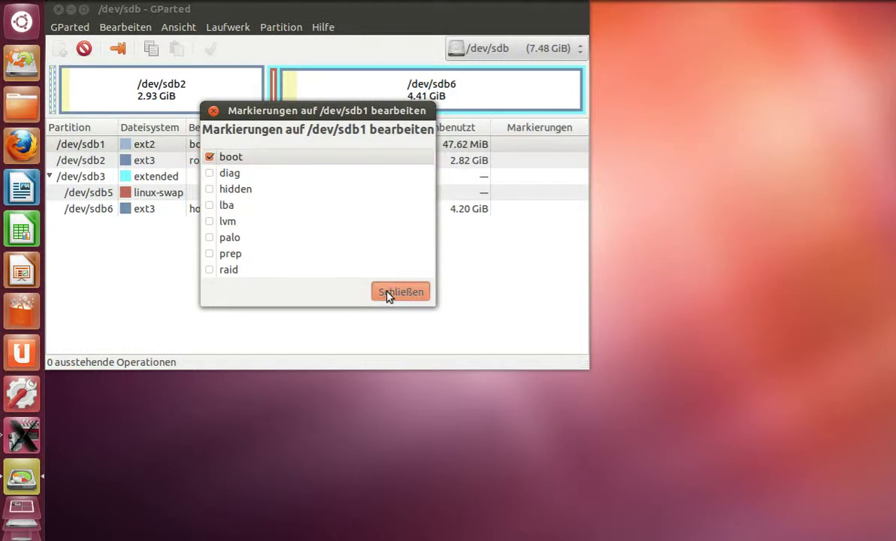
left_click(388, 292)
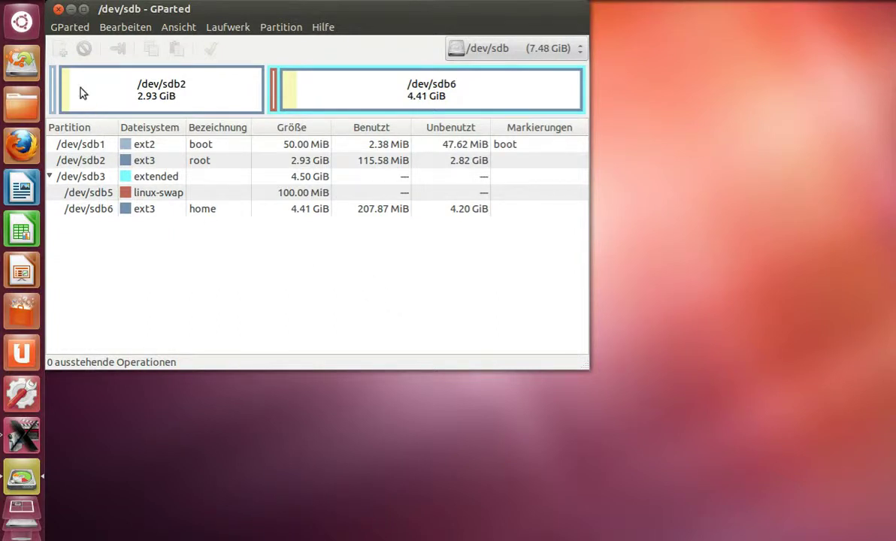
Switch to a new Terminal window and become root with "sudo su"
left_click(29, 25)
type("ter")
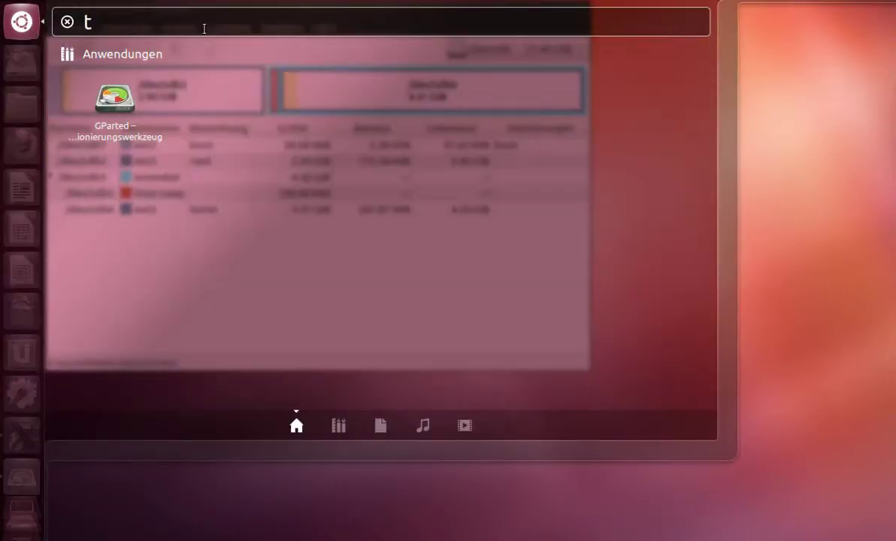
left_click(112, 96)
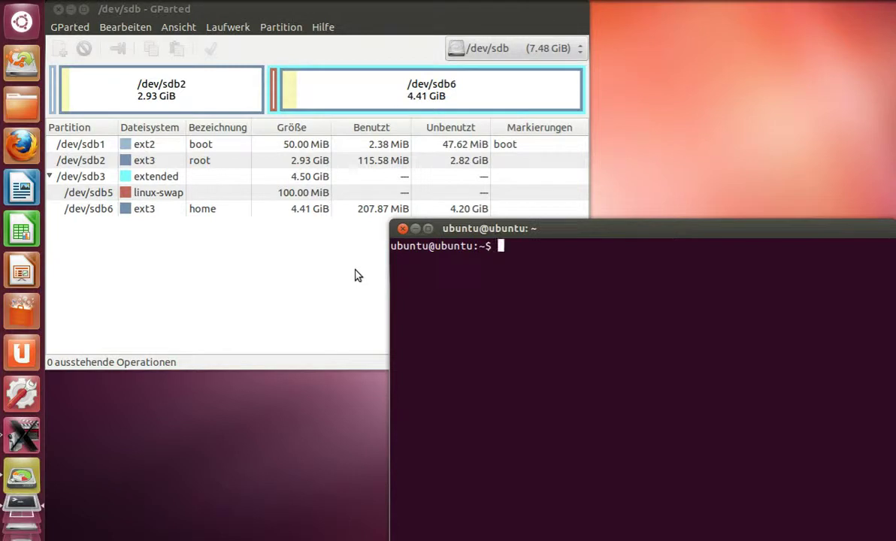
type("sudo su")
key("Return")
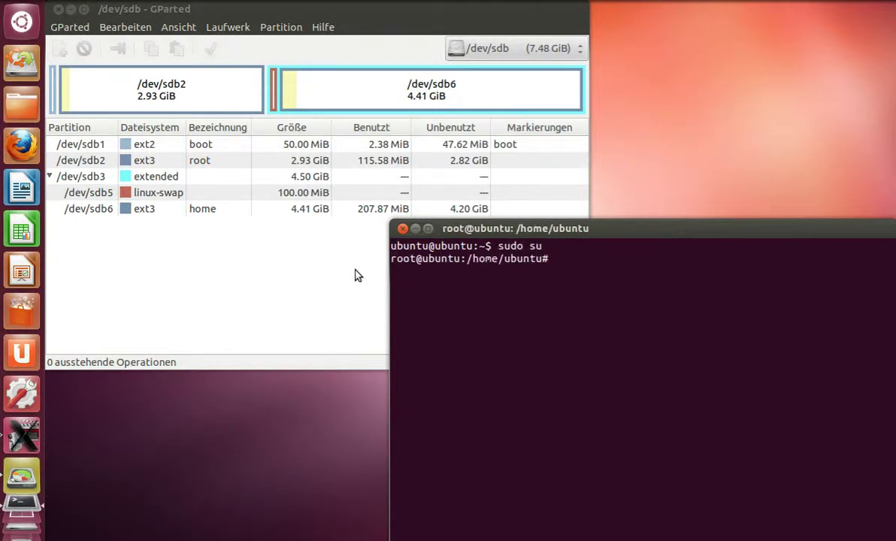
Mount the root partition /dev/sdb2 at /mnt
type("mount /dev")
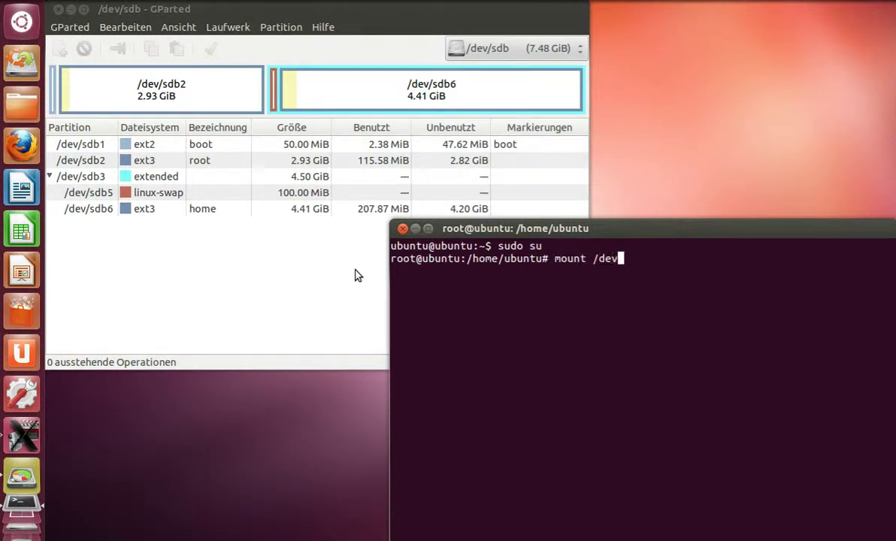
type("/sdb2 /mnt")
key("Return")
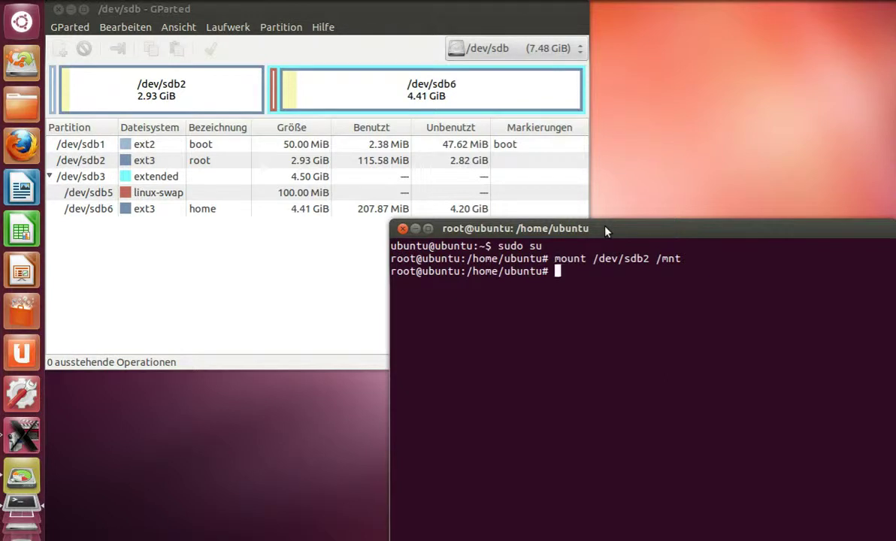
Create the directory /mnt/boot and mount the boot partition /dev/sdb1 on it
type("mkdir /mnt/boot")
key("Return")
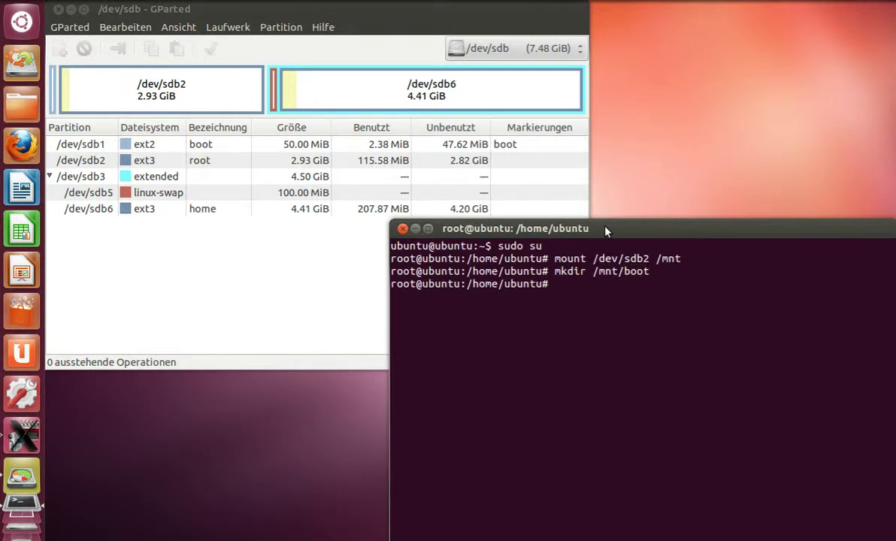
type("mount /dev/sdb1 /mnt/boot")
key("Return")
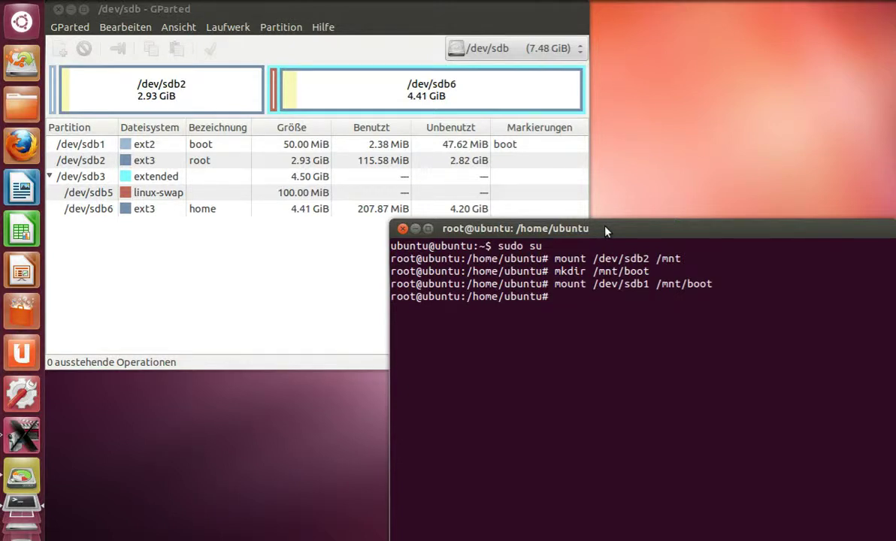
type("wget http://people.debia")
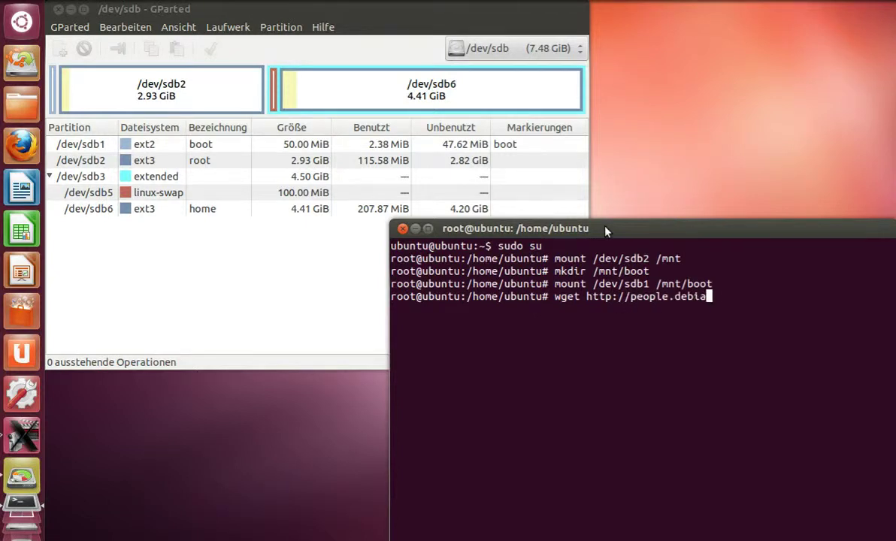
type("n.org/~tbm/")
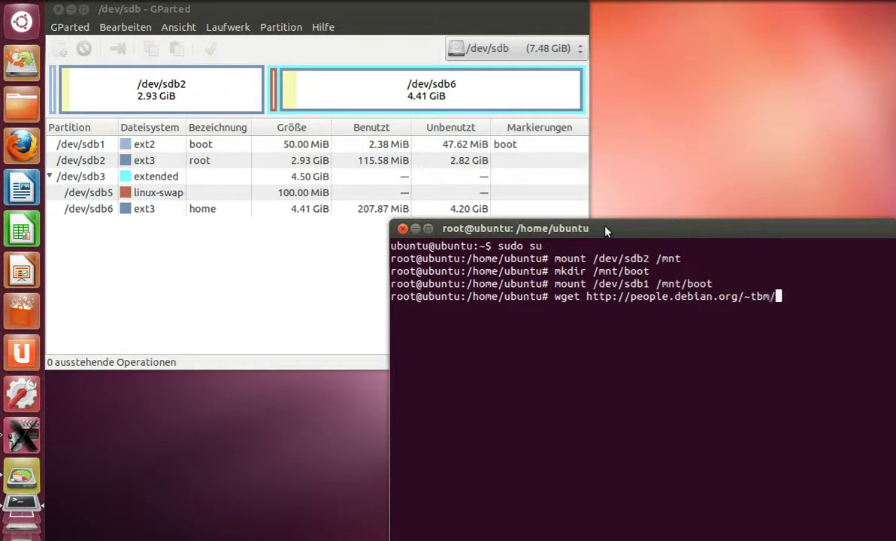
type("nslu2/squeeze/ba")
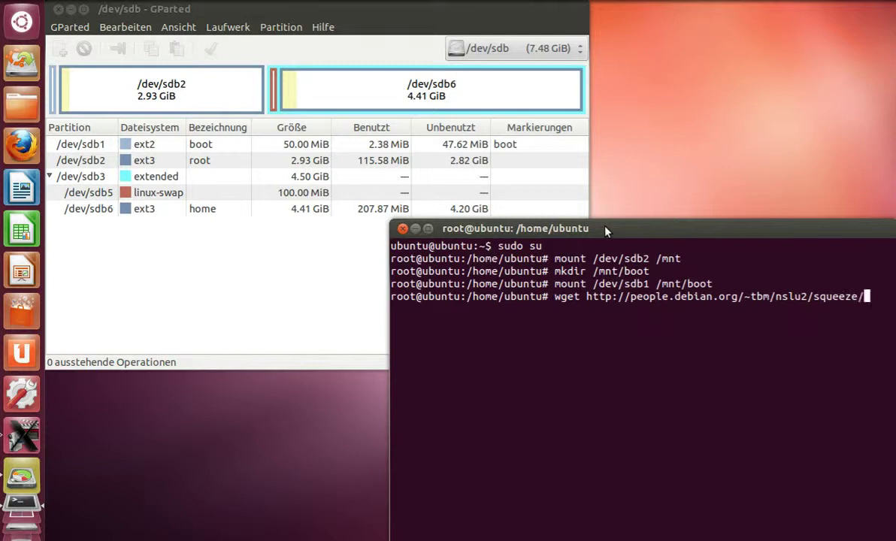
type("se.tar")
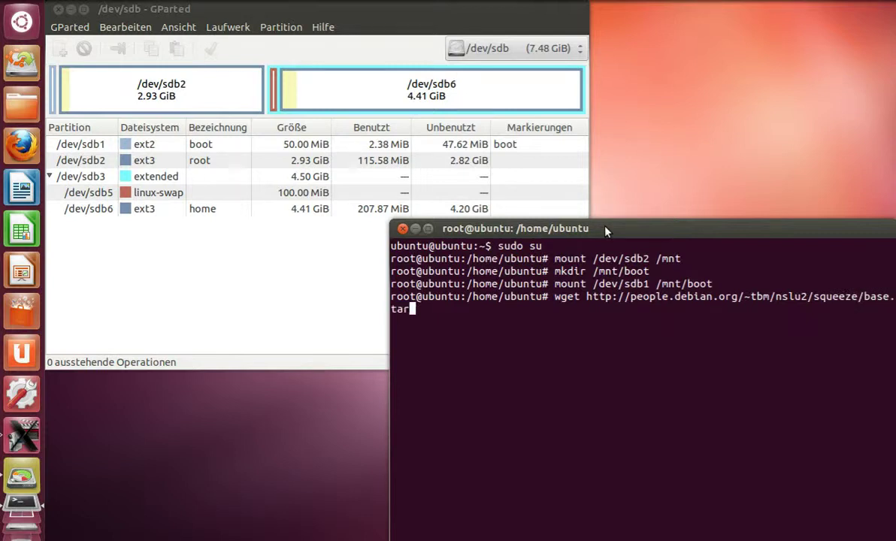
type(".bz2")
key("Return")
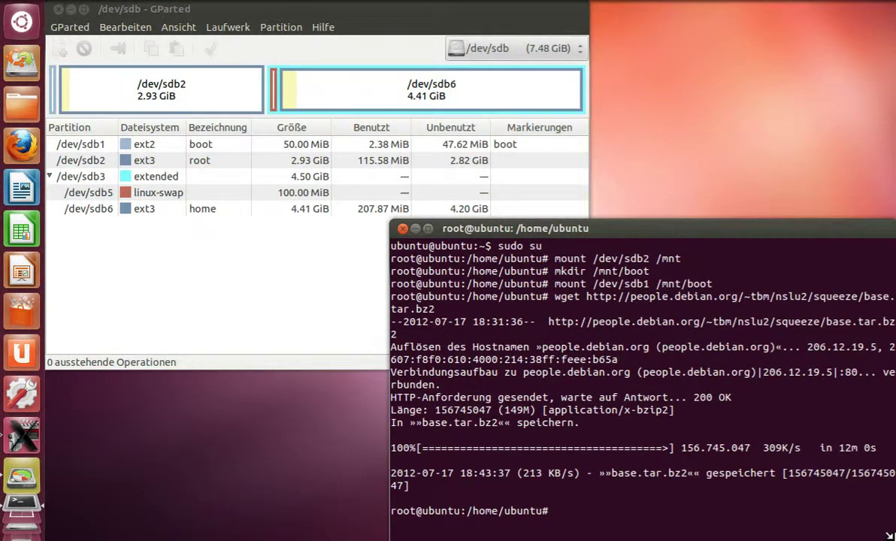
Change to /mnt and extract /home/ubuntu/base.tar.bz2 there using tar with the options -xjvf
type("cd /mnt")
key("Return")
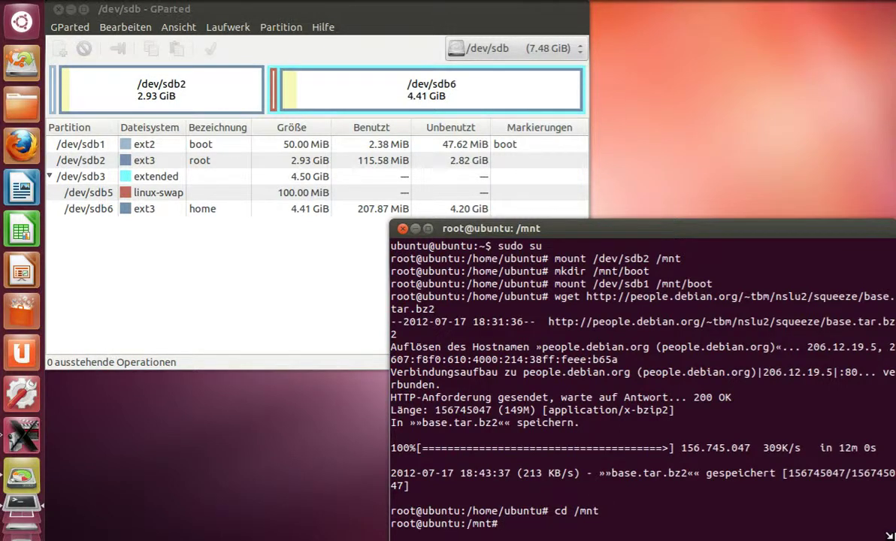
type("tar -xjvf /hom")
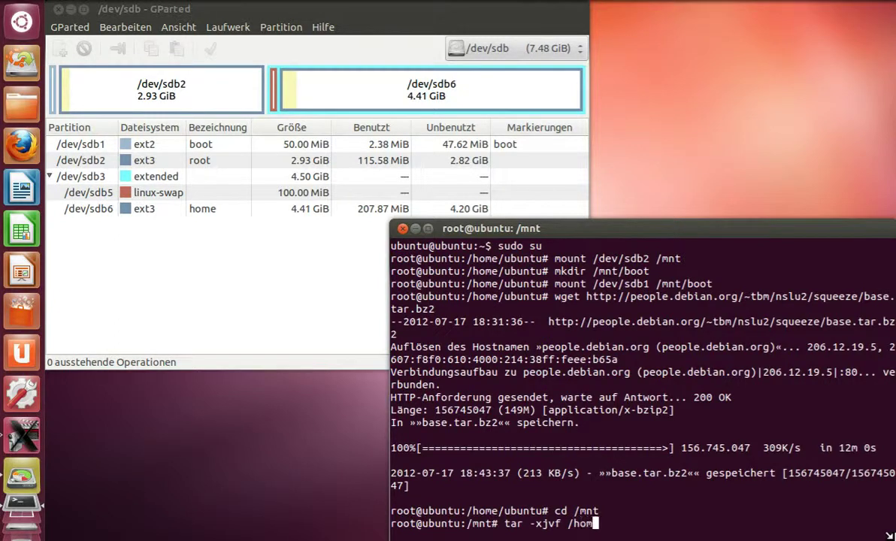
type("e/ubuntu")
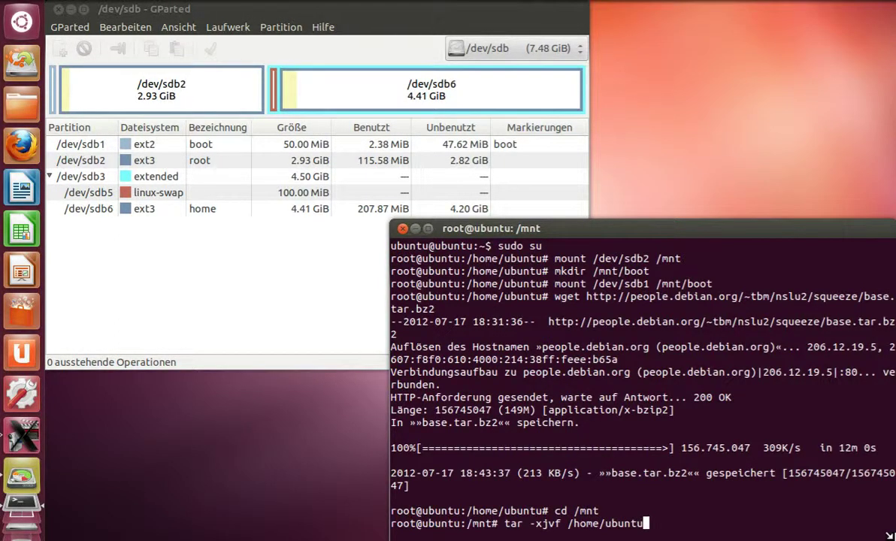
type("/base.tar.bz2")
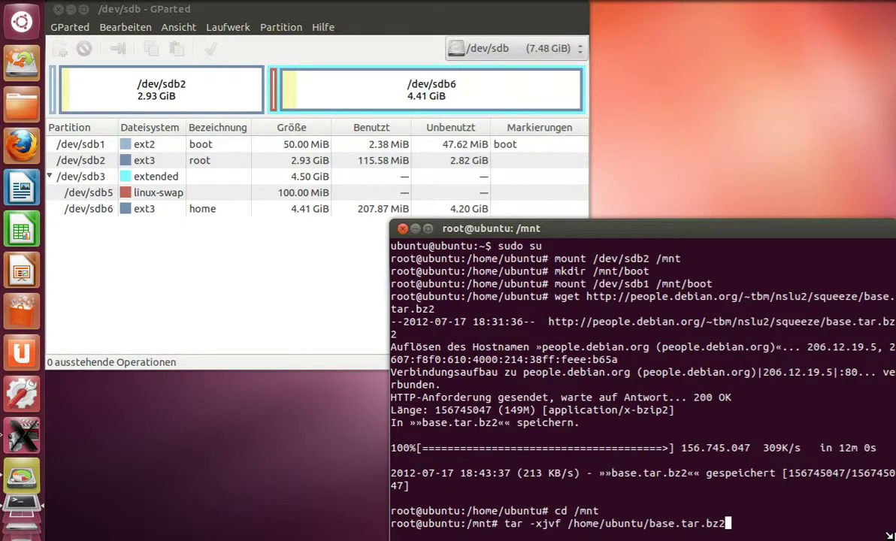
key("Return")
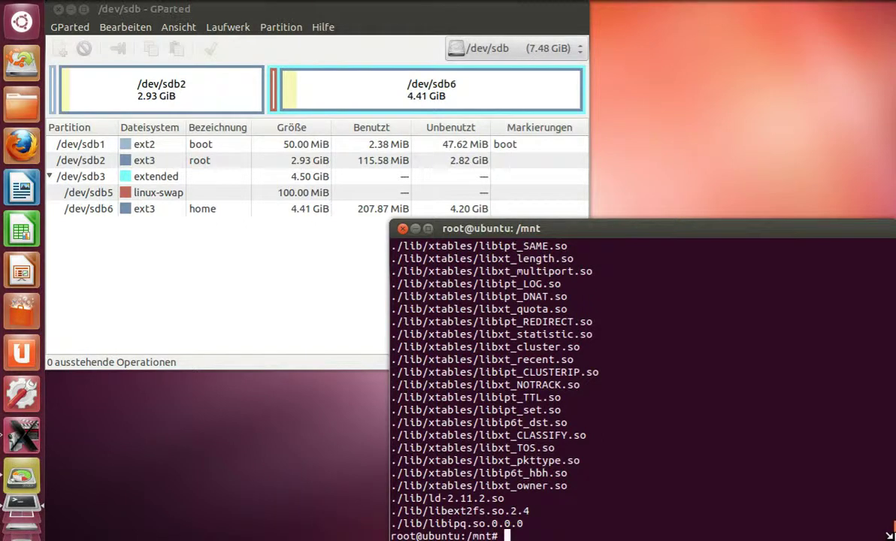
Open the file /mnt/etc/network/interfaces in nano
type("nano /mnt/etc/n")
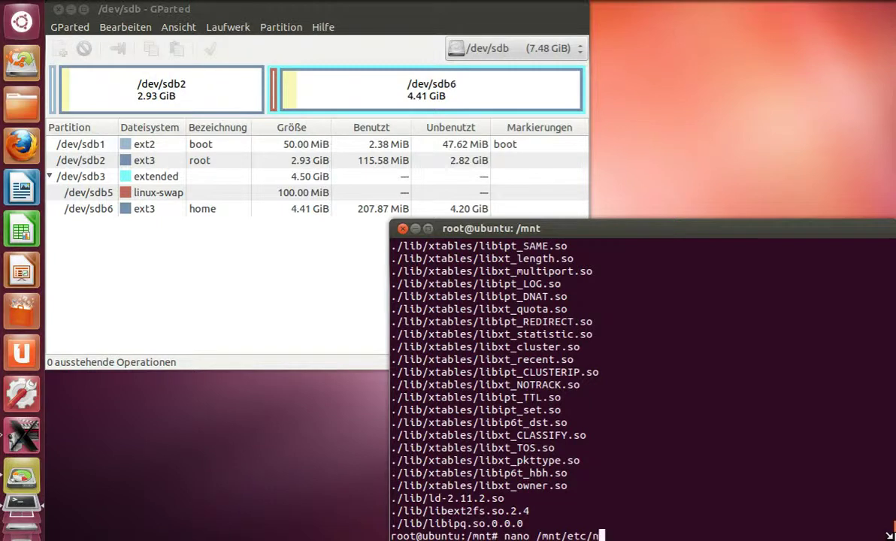
type("etwork/in")
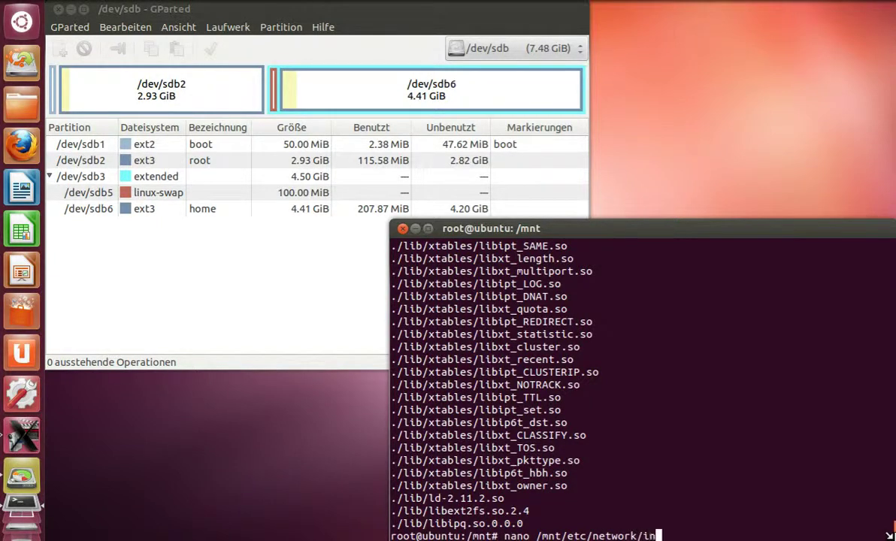
type("terfaces")
key("Return")
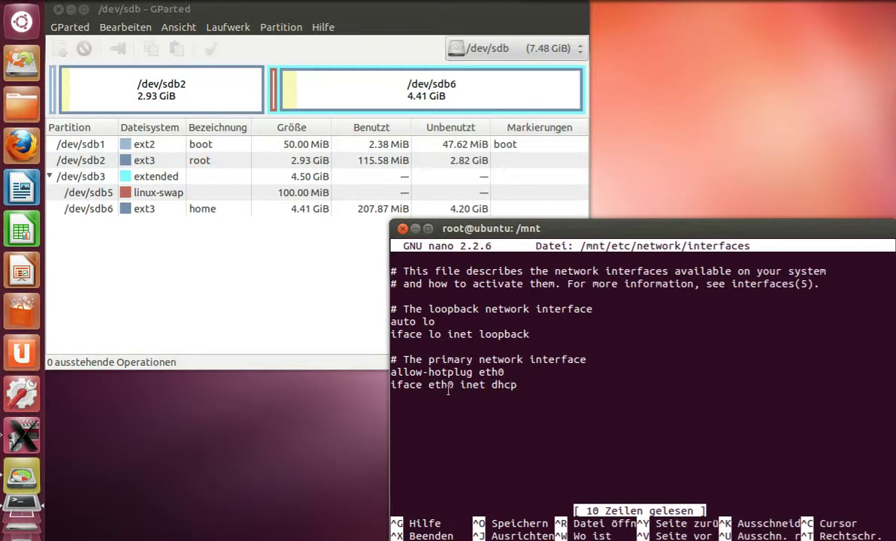
Comment out the line "iface eth0 inet dhcp" and add "iface etc0 inet static" on the line below it
key("Down")
key("Down")
key("Down")
key("Down")
key("Down")
key("Down")
key("Down")
key("Down")
key("Down")
key("Down")
key("Up")
type("#")
key("Down")
type("iface etc")
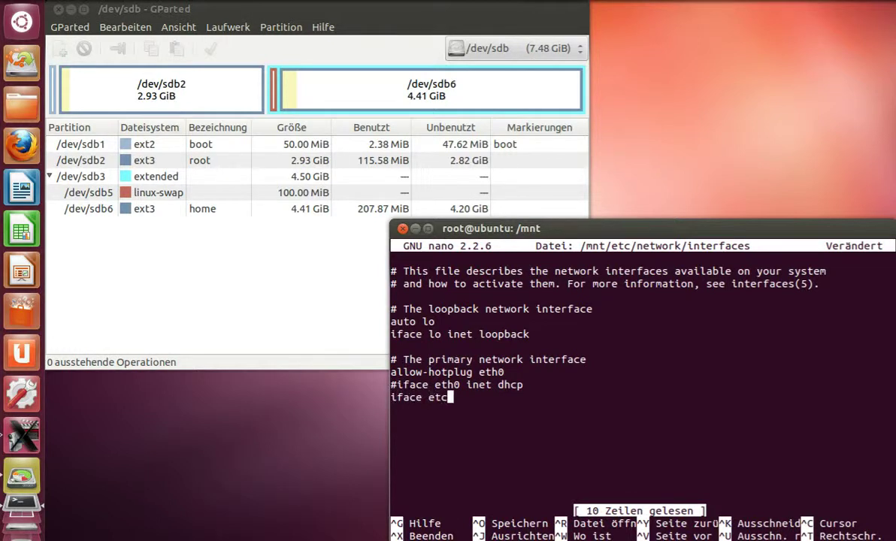
type("0 inet static")
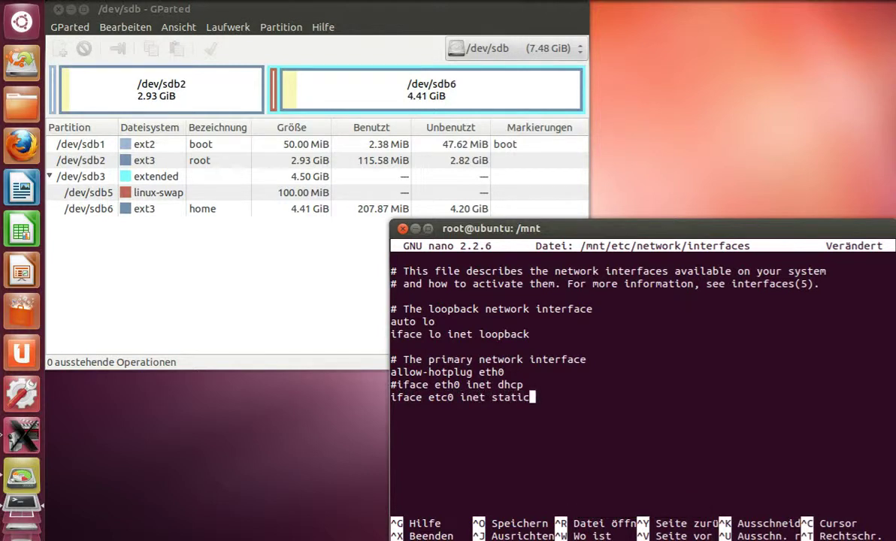
Add indented lines for address 192.168.0.4 and netmask 255.255.255.0 under the static interface entry
key("Return")
type("address 192.168.0.")
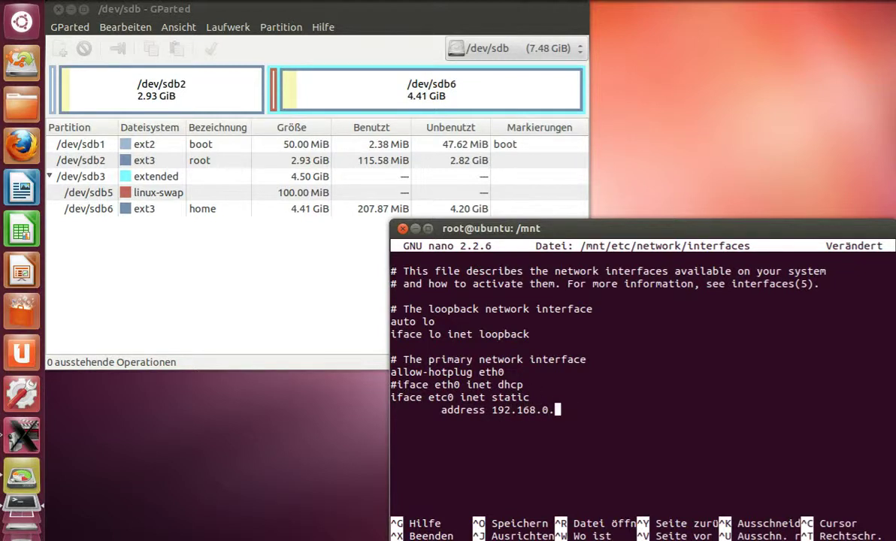
type("4")
key("Return")
key("Tab")
type("netmask")
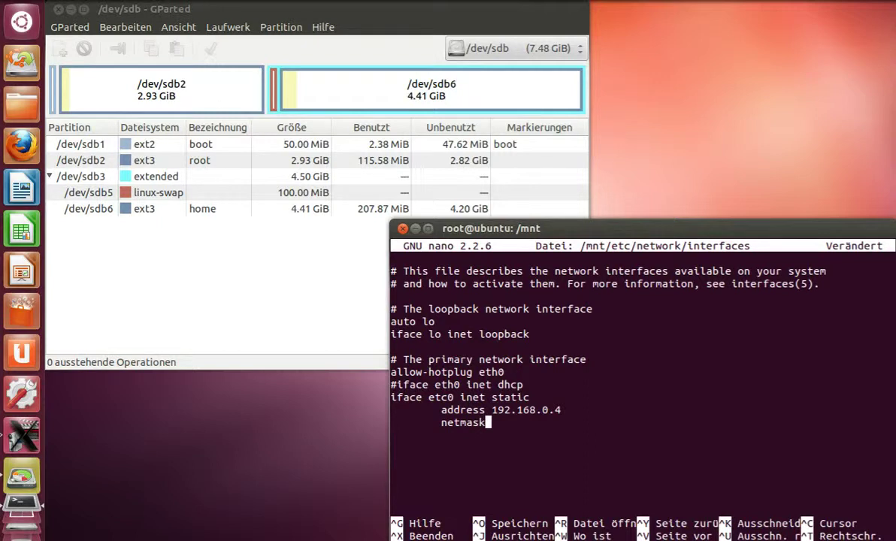
type(" 255.255")
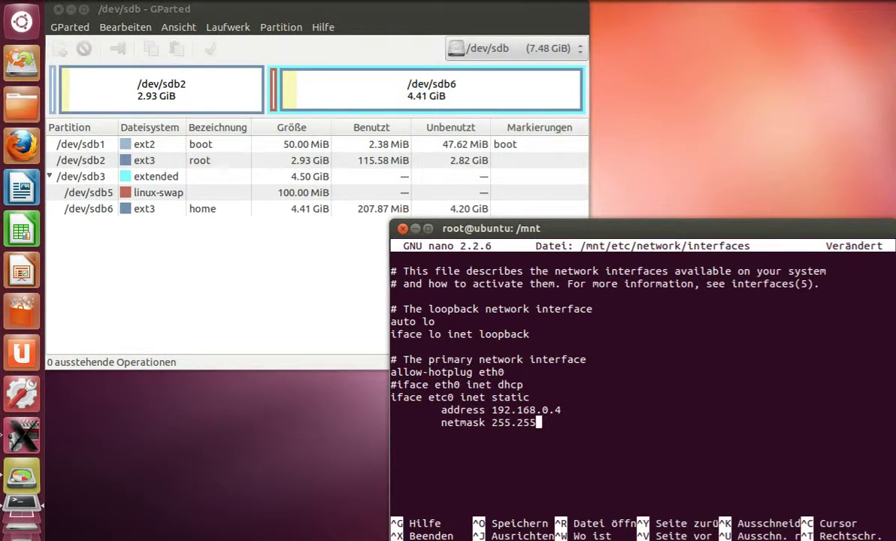
type(".255.0")
Add indented lines for broadcast 192.168.0.255 and gateway 192.168.0.1 below the netmask
key("Return")
key("Tab")
type("broa")
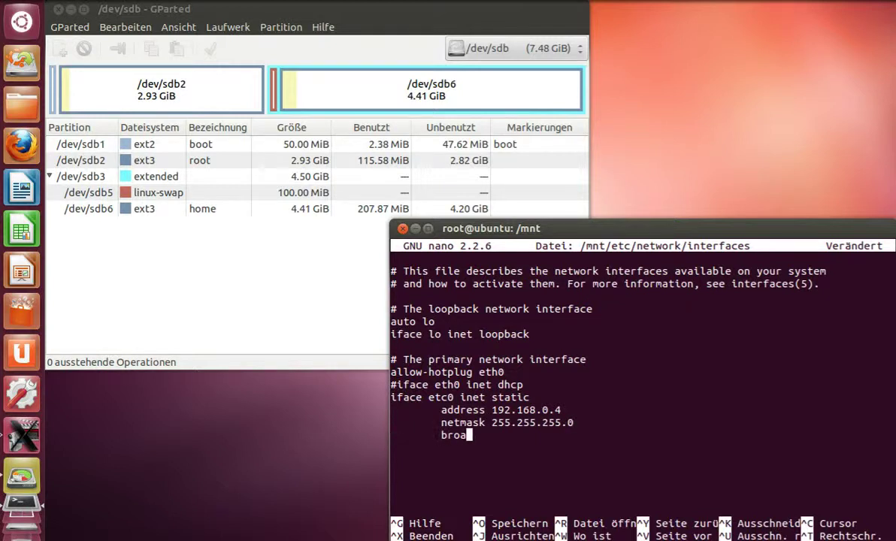
type("dcast 192")
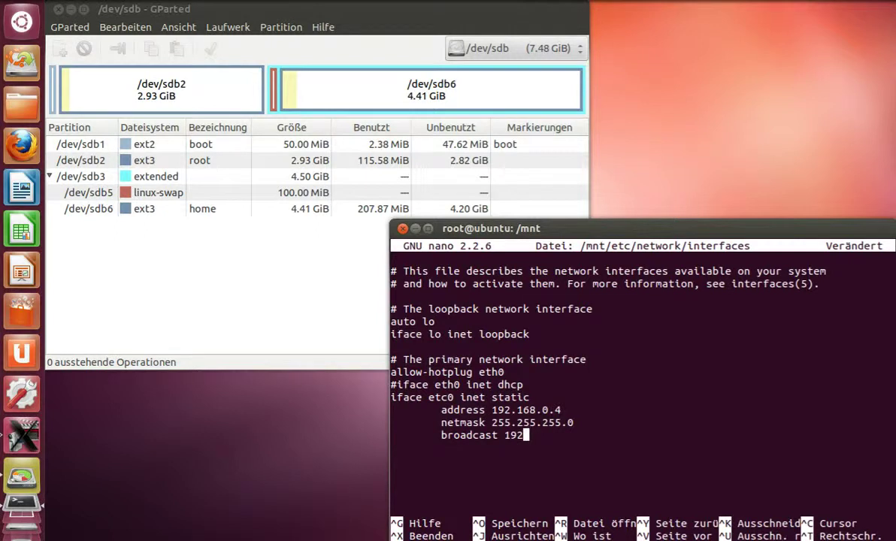
type(".168.0.255")
key("Return")
key("Tab")
type("gate")
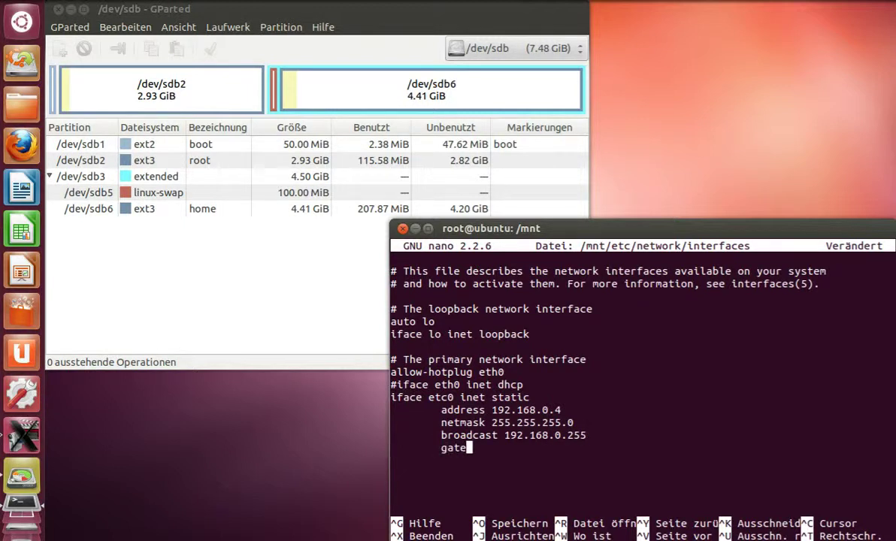
type("way 192.168.0.1")
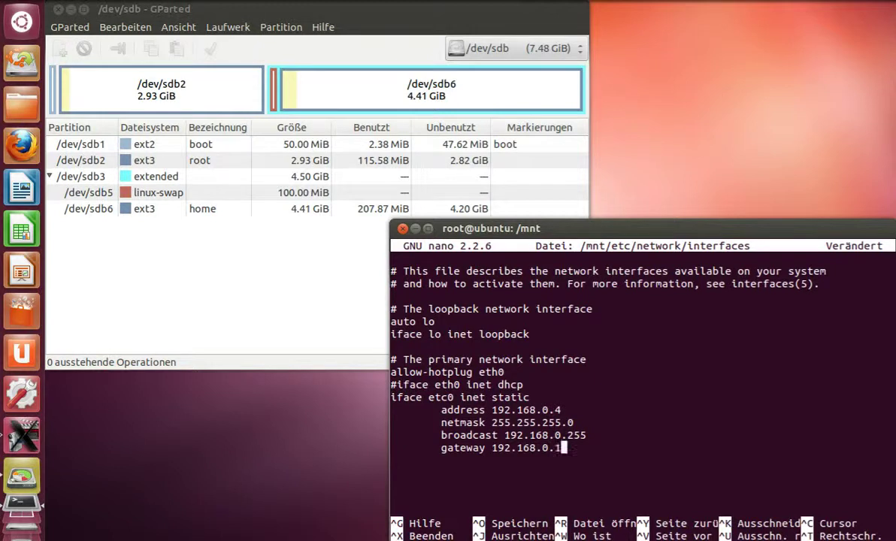
End the gateway line with a line break and save the interfaces file under its existing name
key("Return")
key("ctrl+o")
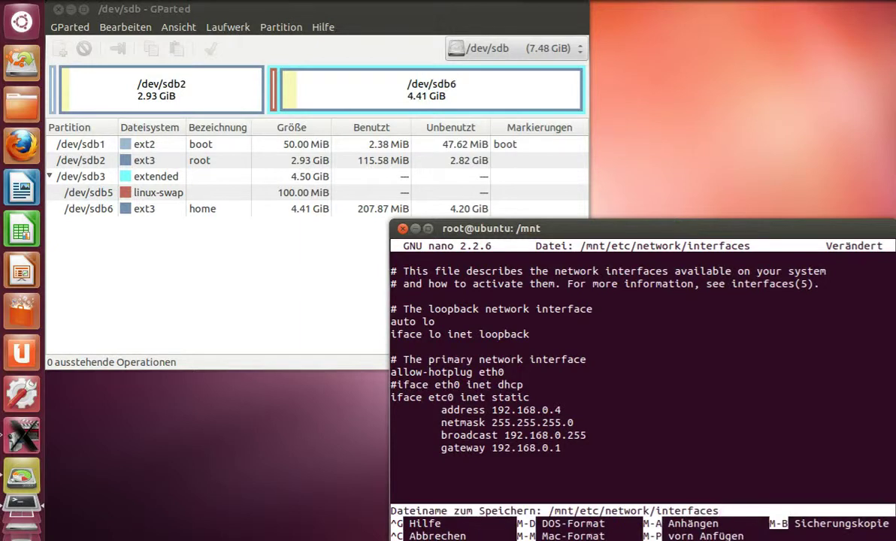
key("Return")
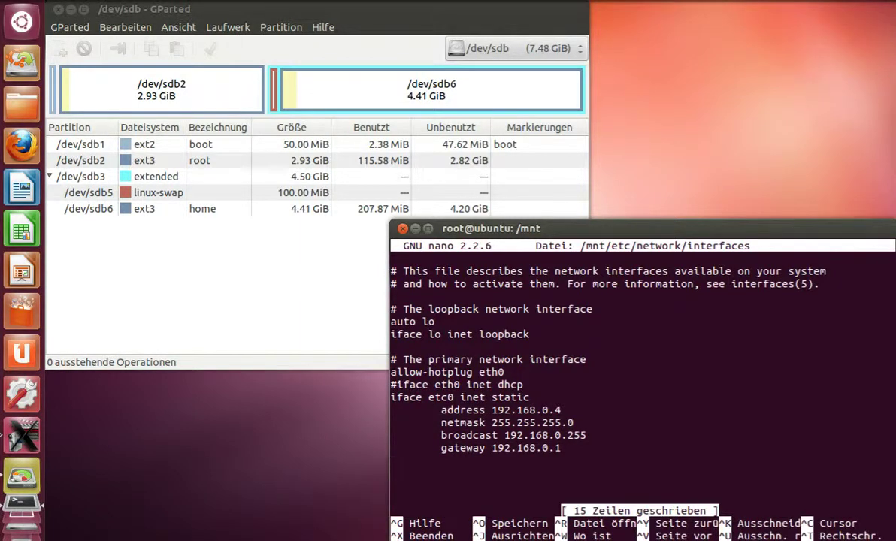
Close the saved interfaces file and return to the shell prompt
key("ctrl+x")
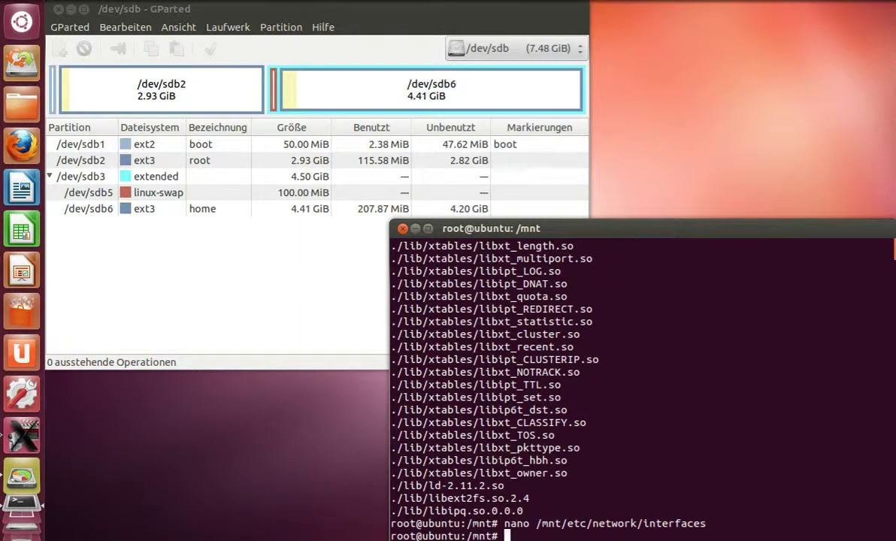
Try to open the DNS configuration in nano as /mnt/etc/resolv-conf
key("Up")
key("BackSpace")
key("BackSpace")
key("BackSpace")
key("BackSpace")
key("BackSpace")
key("BackSpace")
key("BackSpace")
key("BackSpace")
key("BackSpace")
key("BackSpace")
key("BackSpace")
key("BackSpace")
key("BackSpace")
key("BackSpace")
key("BackSpace")
key("BackSpace")
key("BackSpace")
key("BackSpace")
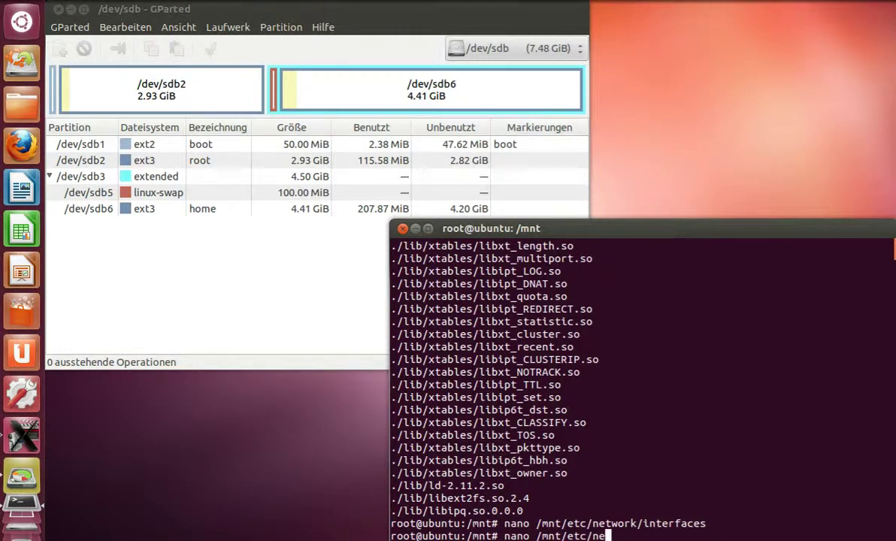
type("resolv-conf")
key("Return")
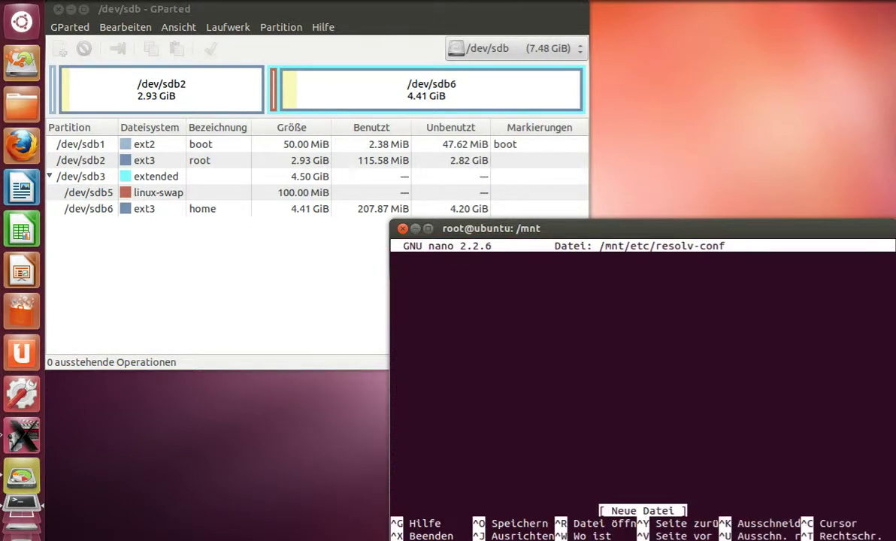
key("ctrl+x")
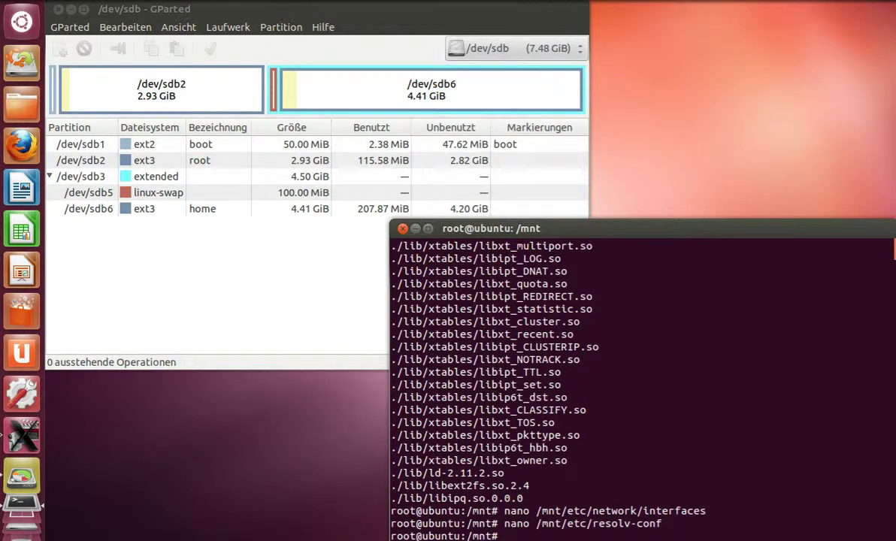
Open the DNS configuration file /mnt/etc/resolv.conf in nano
key("Up")
key("Left")
key("Left")
key("Left")
key("Left")
key("BackSpace")
type(".")
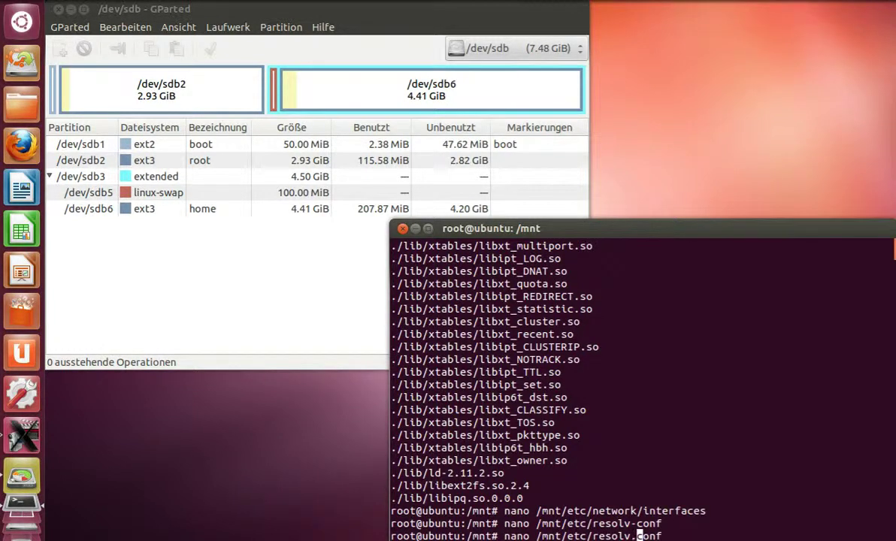
key("Return")
Set the nameserver address in resolv.conf to 192.168.0.1
key("Down")
key("Down")
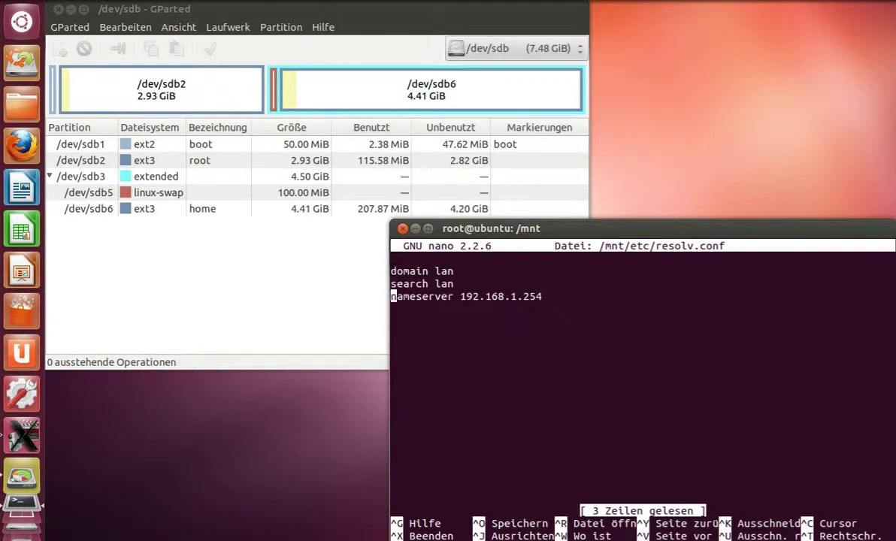
key("Right")
key("Right")
key("Right")
key("Right")
key("Right")
key("Right")
key("Right")
key("Right")
key("Right")
key("Right")
key("Right")
key("Right")
key("Right")
key("Right")
key("Right")
key("Right")
key("Right")
key("Right")
key("Right")
key("Right")
key("BackSpace")
type("0")
key("Right")
key("Right")
key("Right")
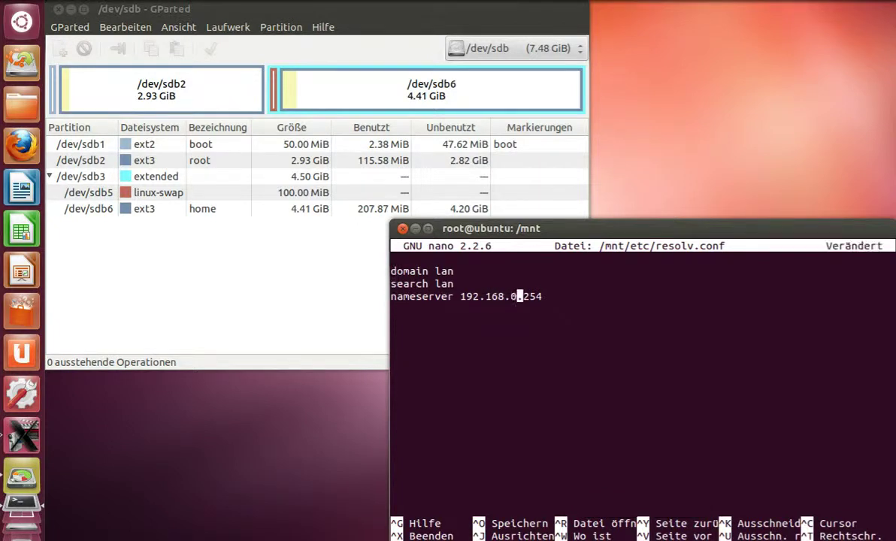
key("Right")
key("BackSpace")
key("BackSpace")
key("BackSpace")
type("1")
Save resolv.conf under its existing name and exit nano
key("ctrl+o")
key("Return")
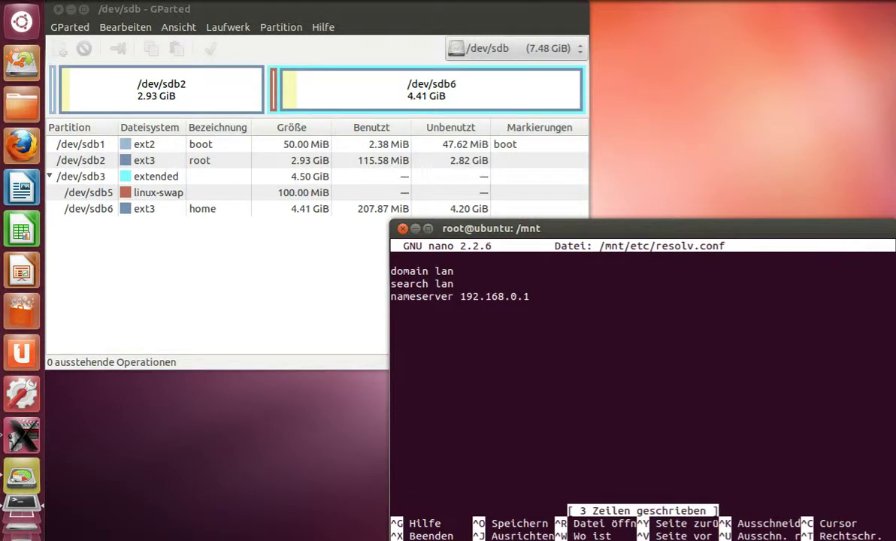
key("ctrl+x")
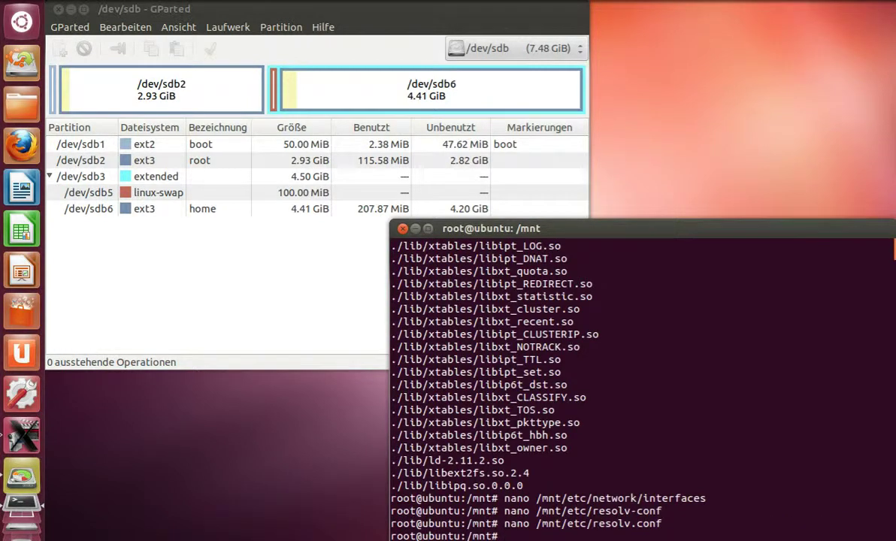
Change to the root directory / and unmount /mnt/boot, followed by /mnt
type("cd /")
key("Return")
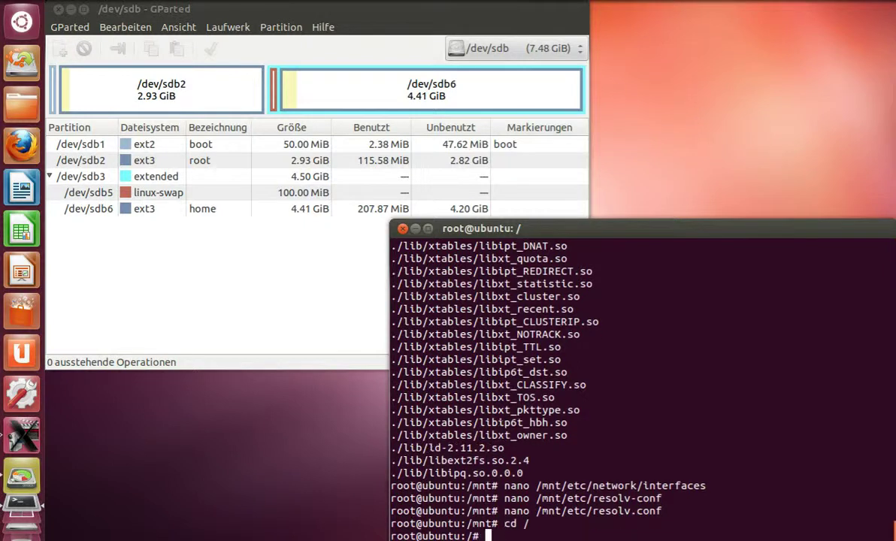
type("umount /mnt")
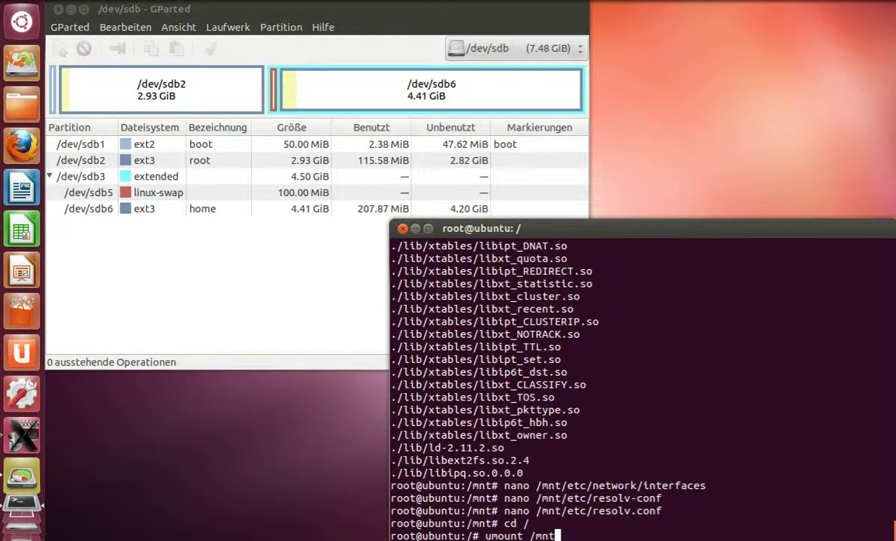
type("/boot")
key("Return")
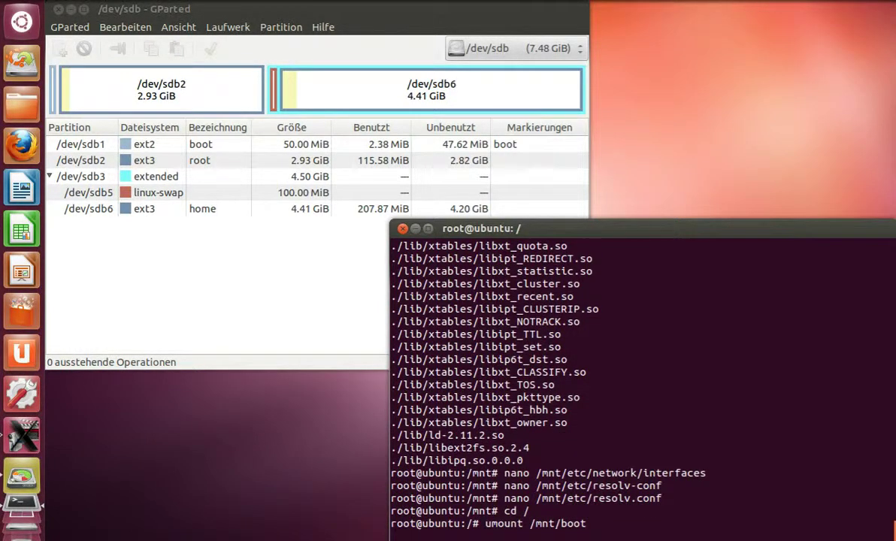
type("umount /mnt")
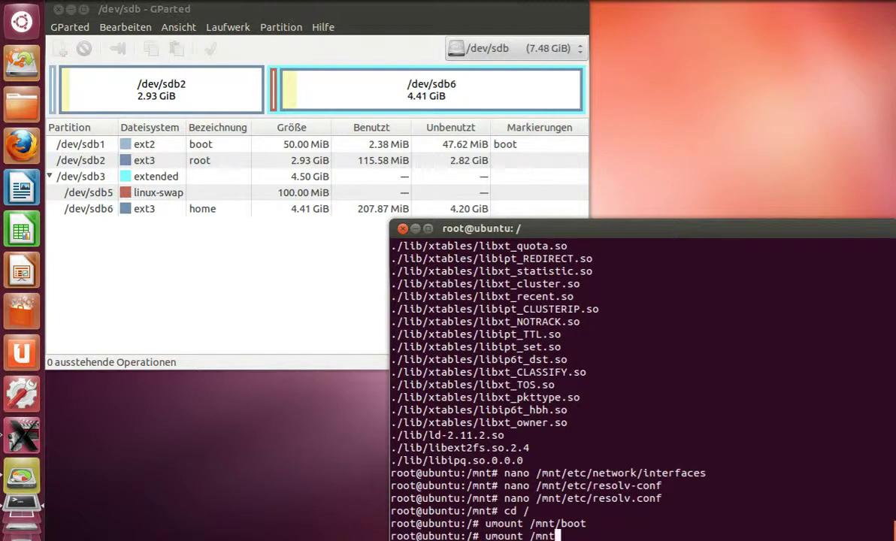
key("Return")
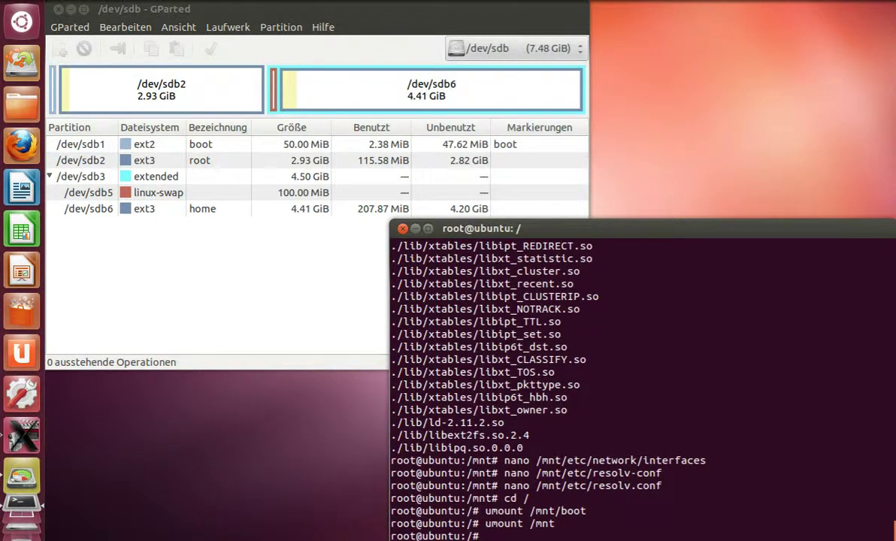
Exit the root shell and end the remaining terminal session
type("exit")
key("Return")
type("exit")
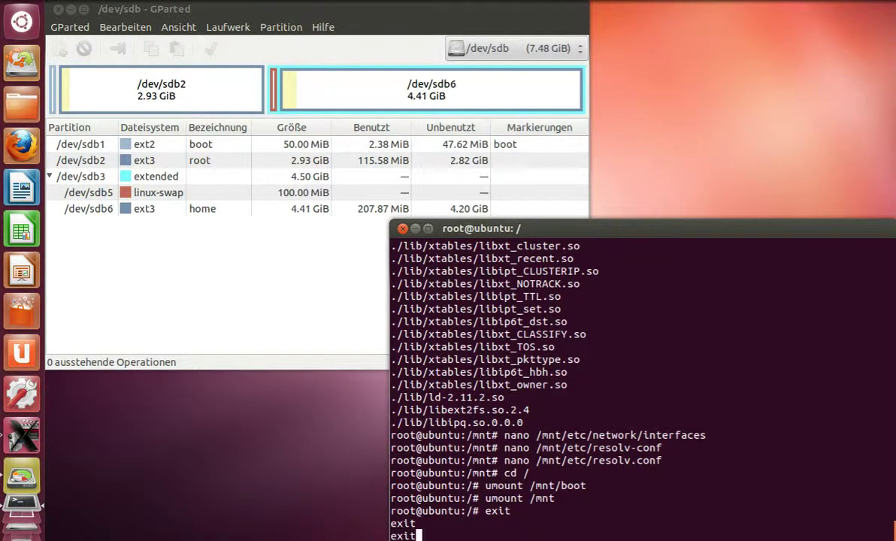
key("Return")
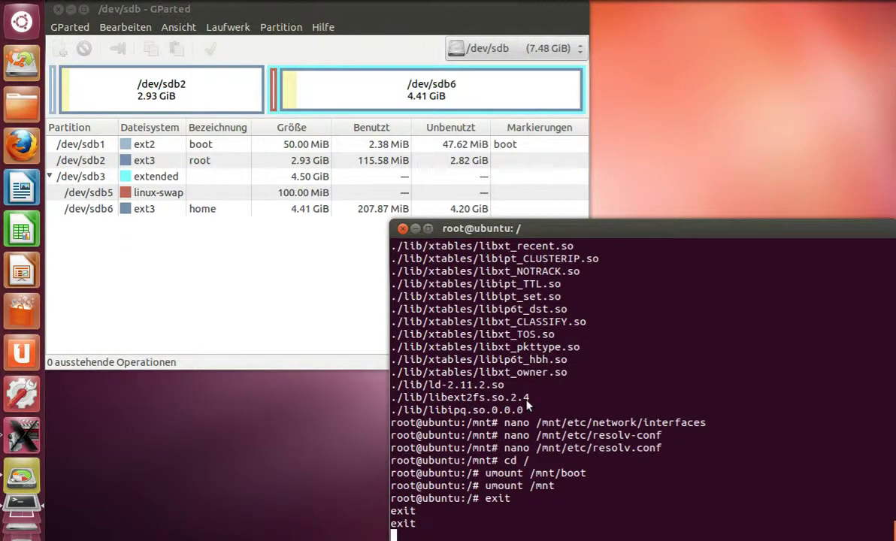